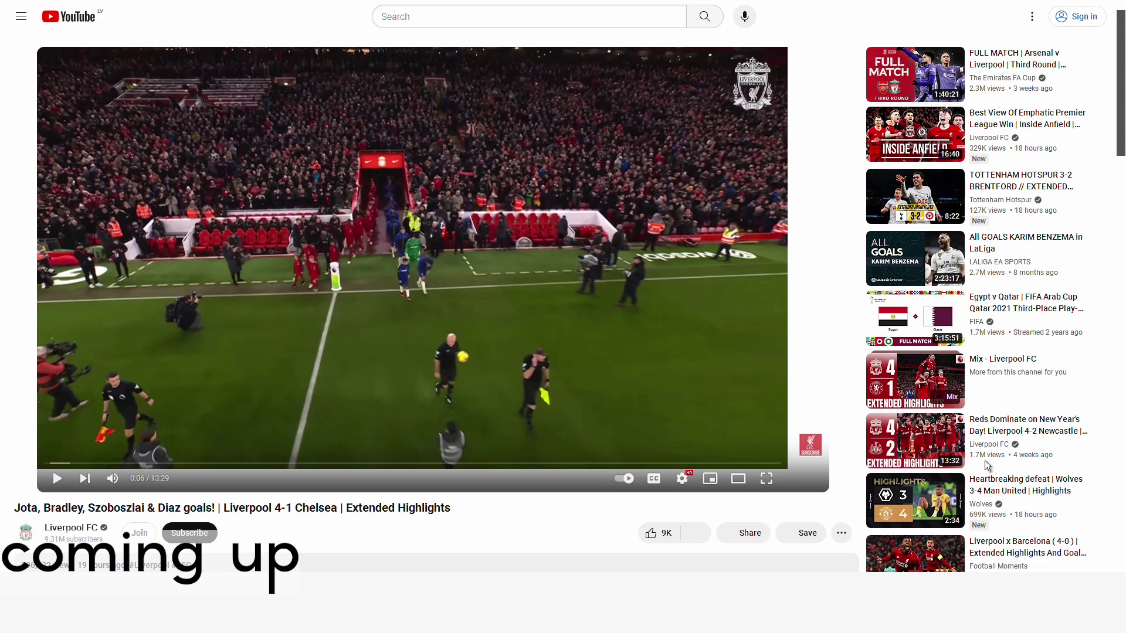
Play the football highlights full screen in K-Meleon, then select its YouTube web address
key("f")
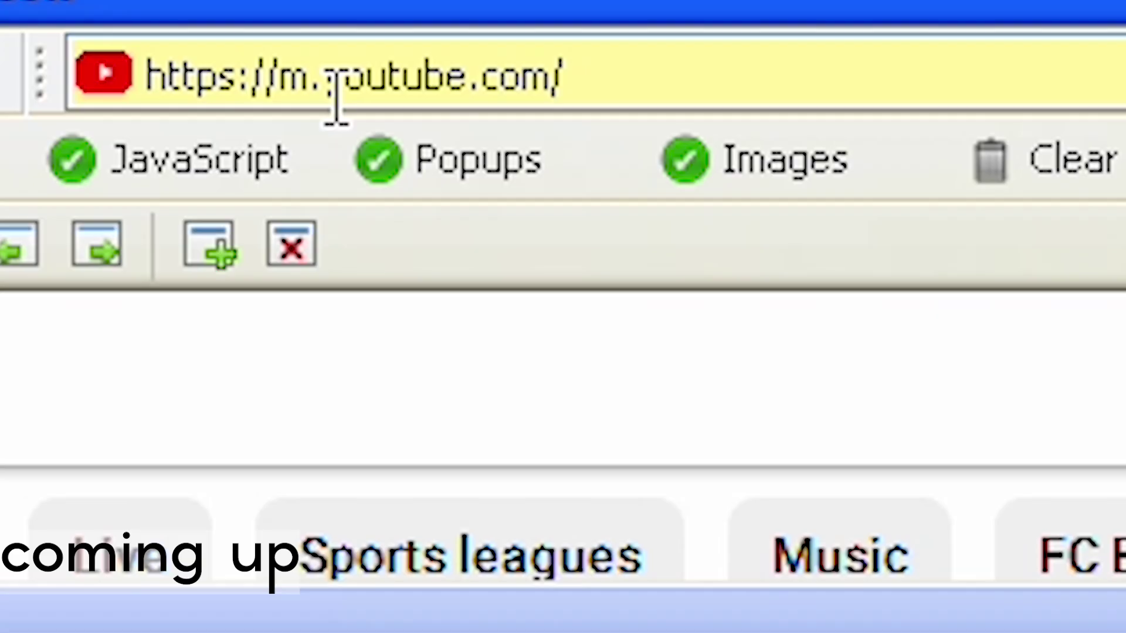
left_click(286, 104)
left_click(311, 95)
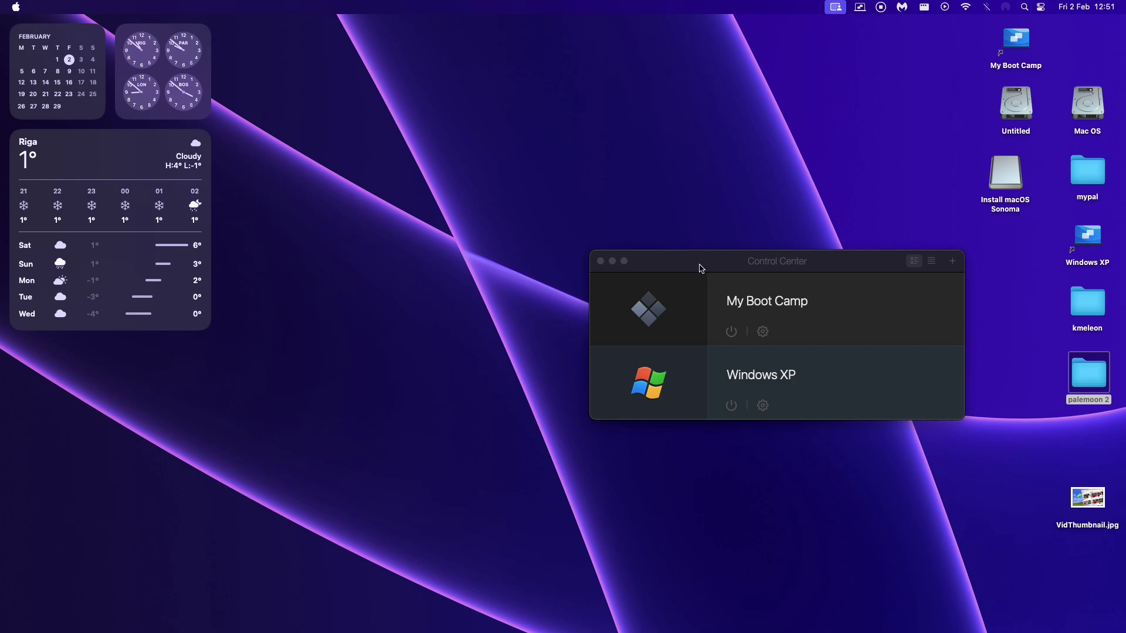
Reposition the Control Center window and power on the Windows XP virtual machine
left_click_drag(701, 267, 686, 253)
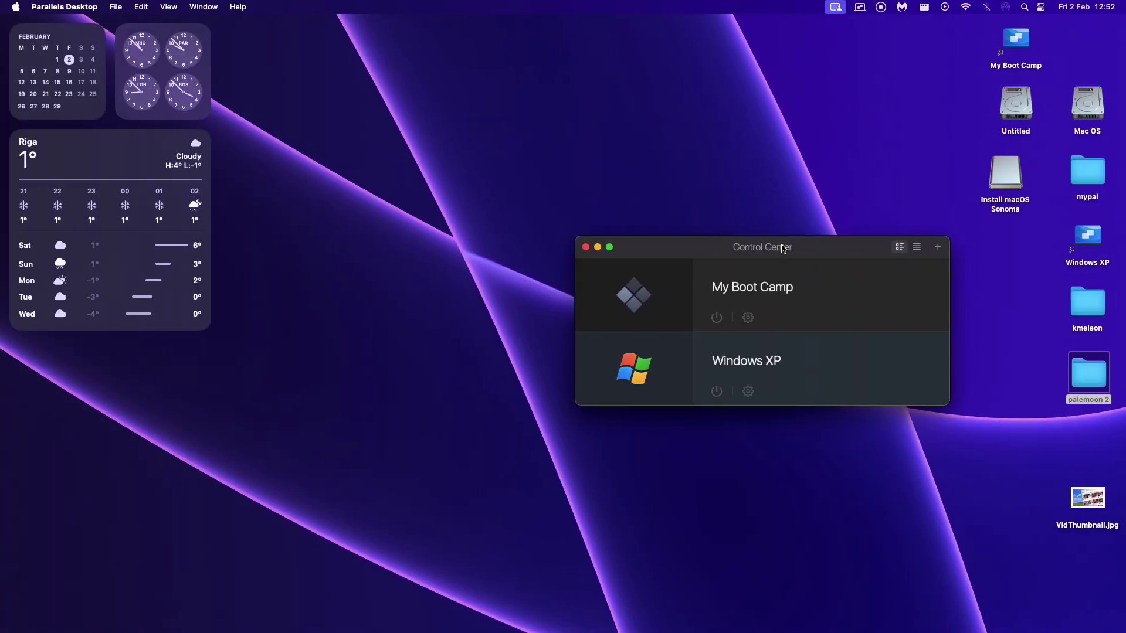
left_click_drag(784, 249, 715, 247)
mouse_move(718, 632)
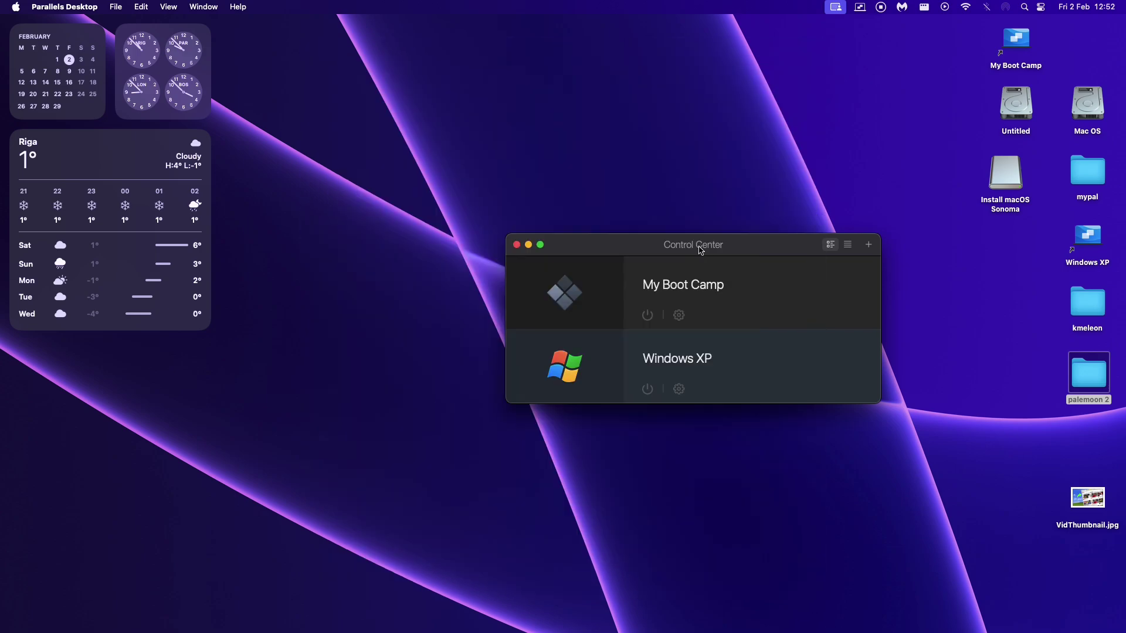
left_click_drag(701, 251, 766, 293)
left_click(712, 432)
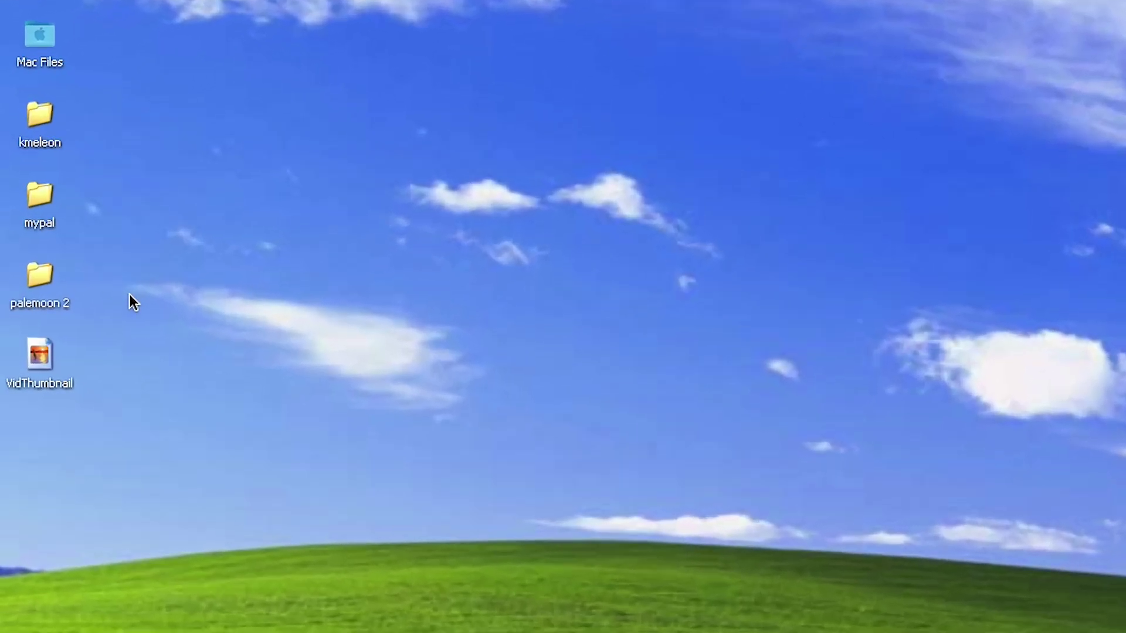
Move the kmeleon, mypal and palemoon 2 folder icons to the middle of the desktop
left_click_drag(69, 196, 17, 106)
right_click(179, 202)
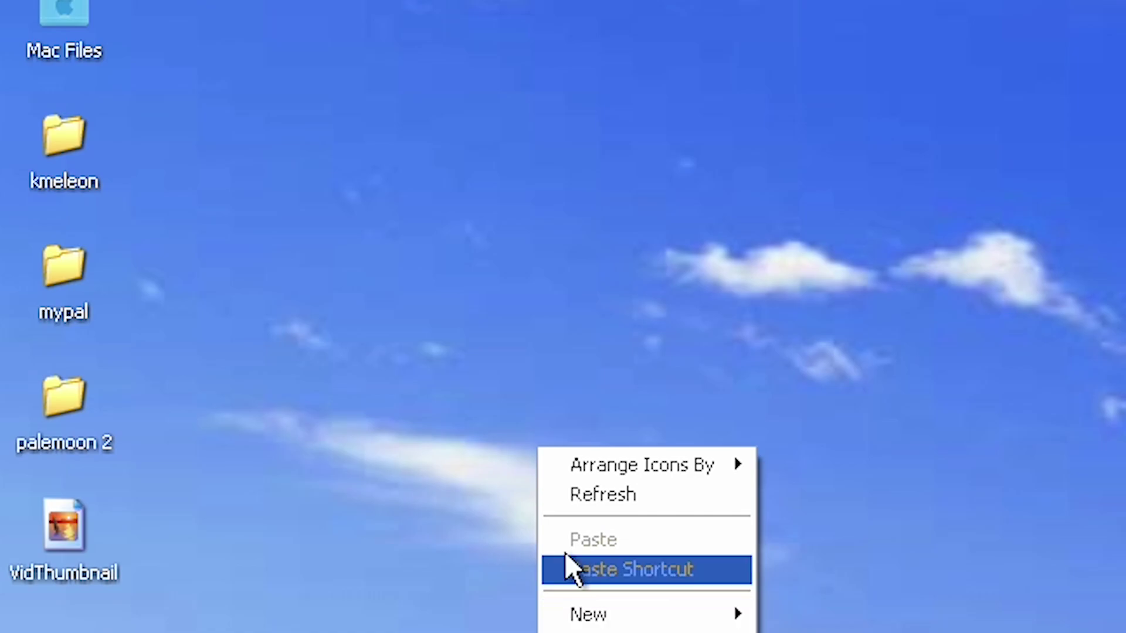
left_click(422, 495)
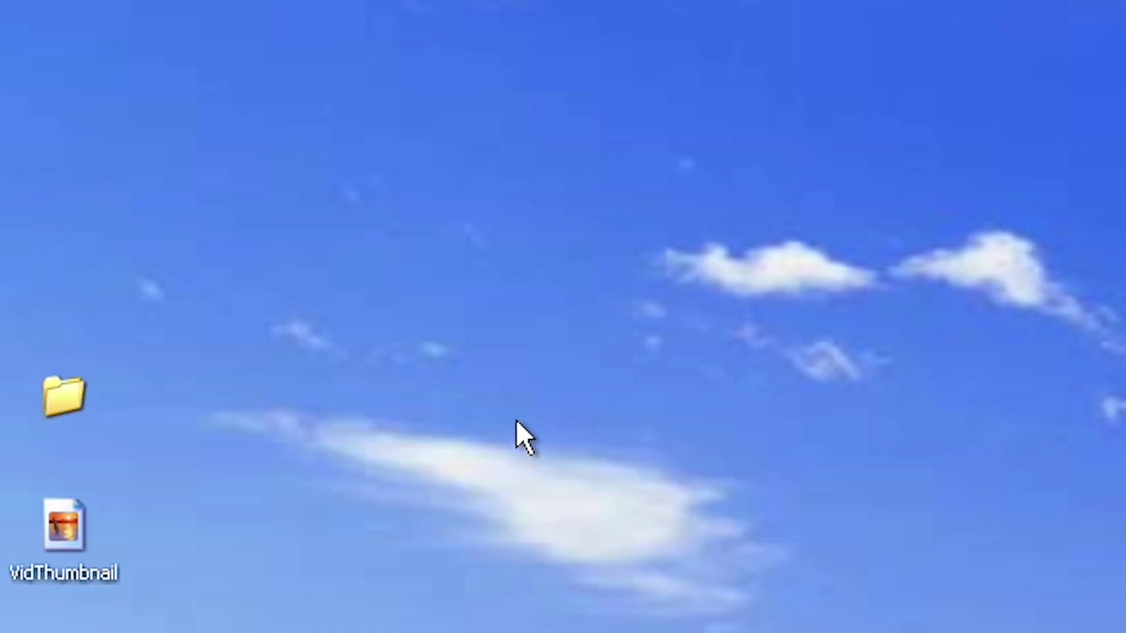
right_click(359, 428)
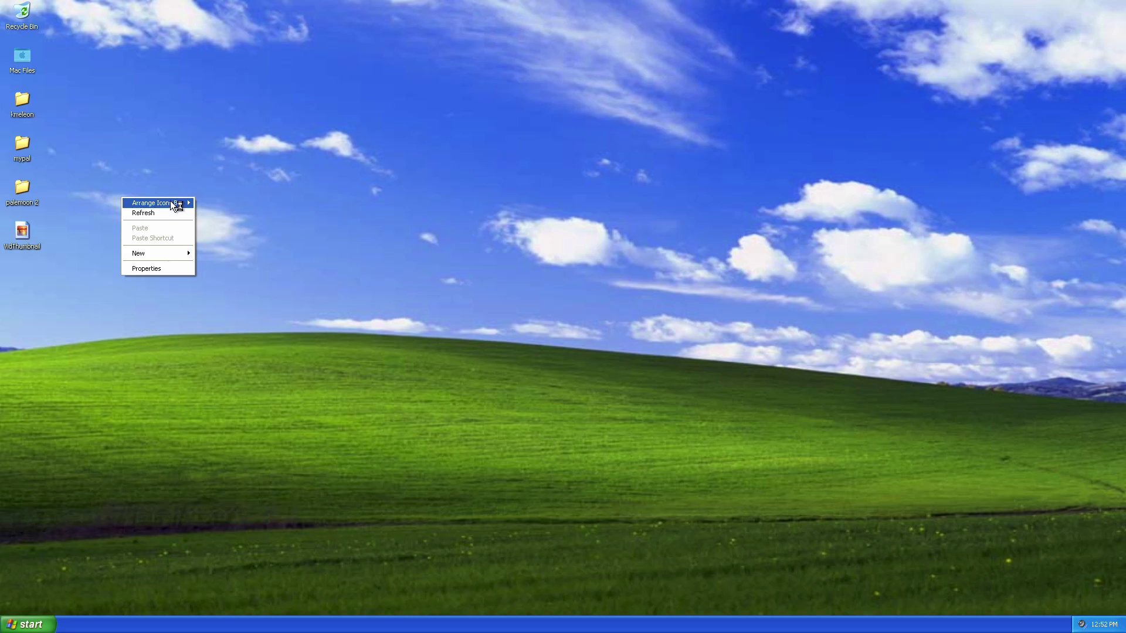
left_click(197, 129)
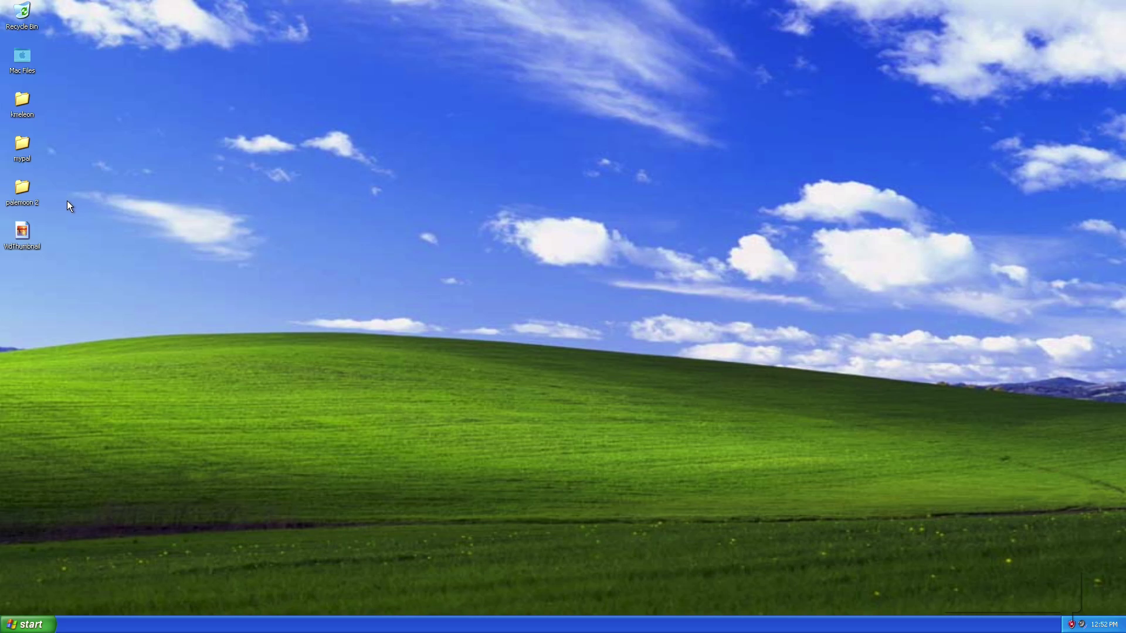
left_click_drag(67, 200, 16, 99)
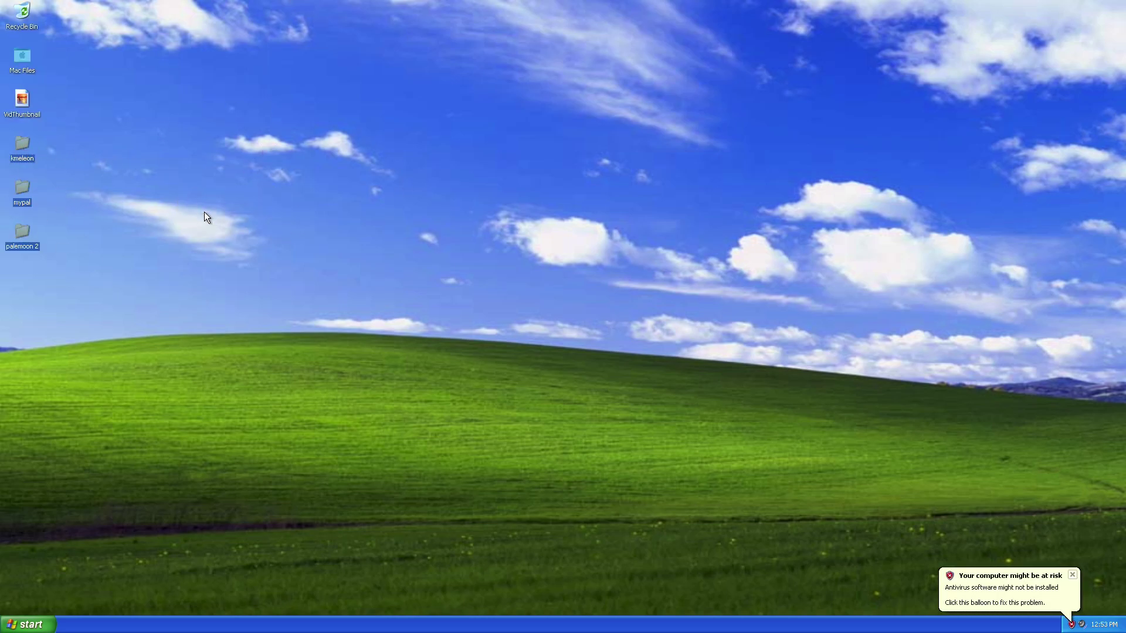
left_click(205, 228)
right_click(402, 252)
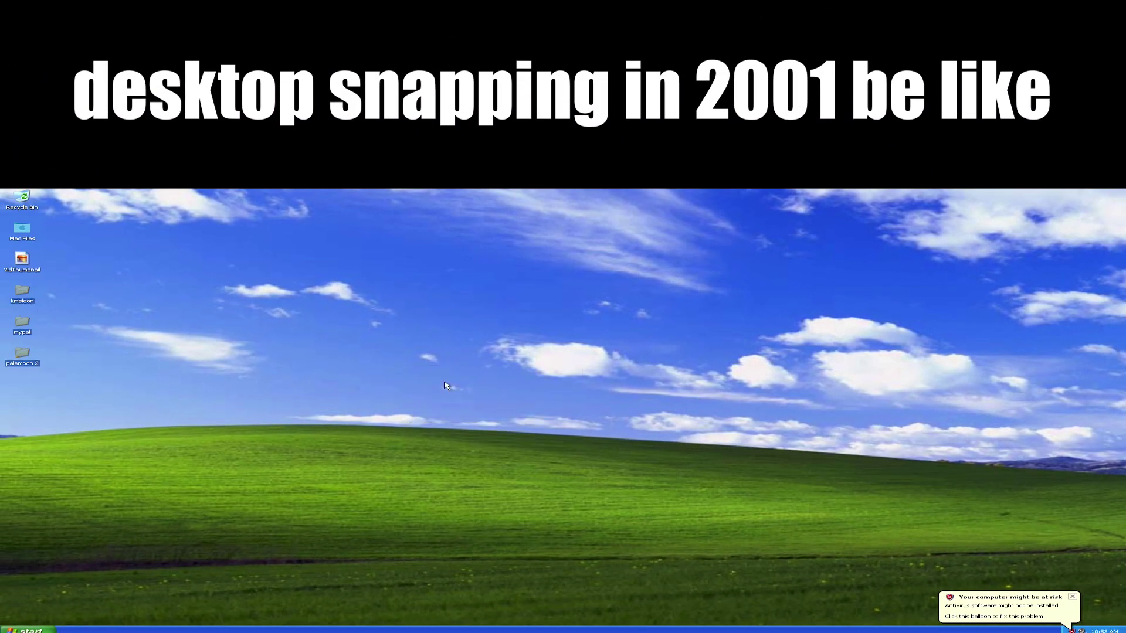
right_click(112, 332)
left_click_drag(262, 342, 375, 432)
left_click_drag(336, 350, 369, 232)
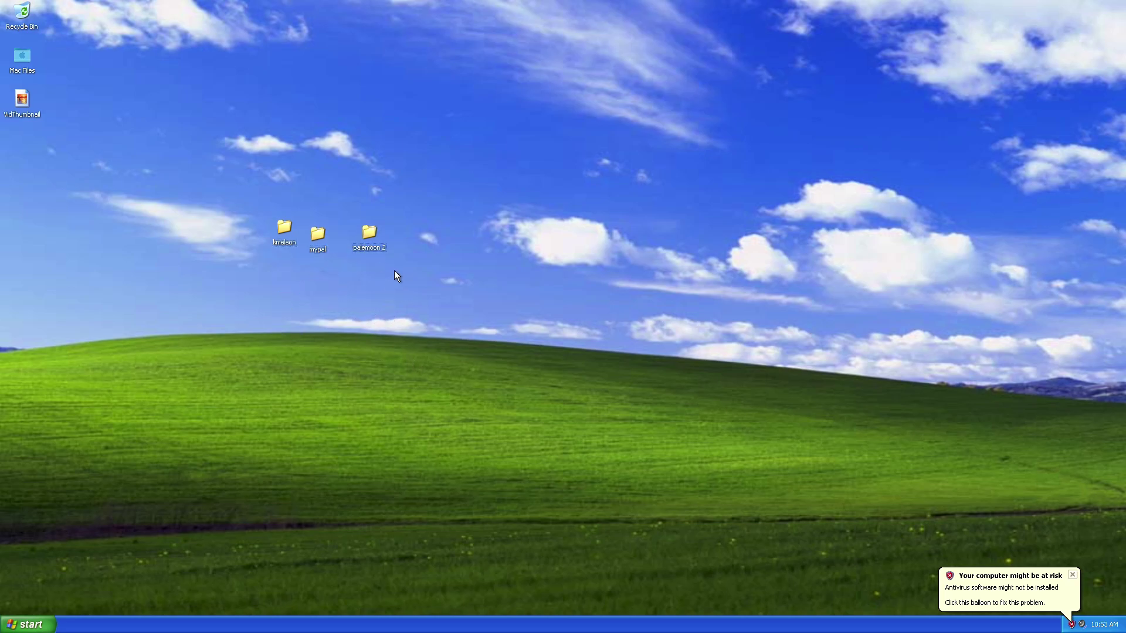
Open the mypal folder, then switch to the Arc browser on the Mac
left_click(319, 233)
double_click(321, 233)
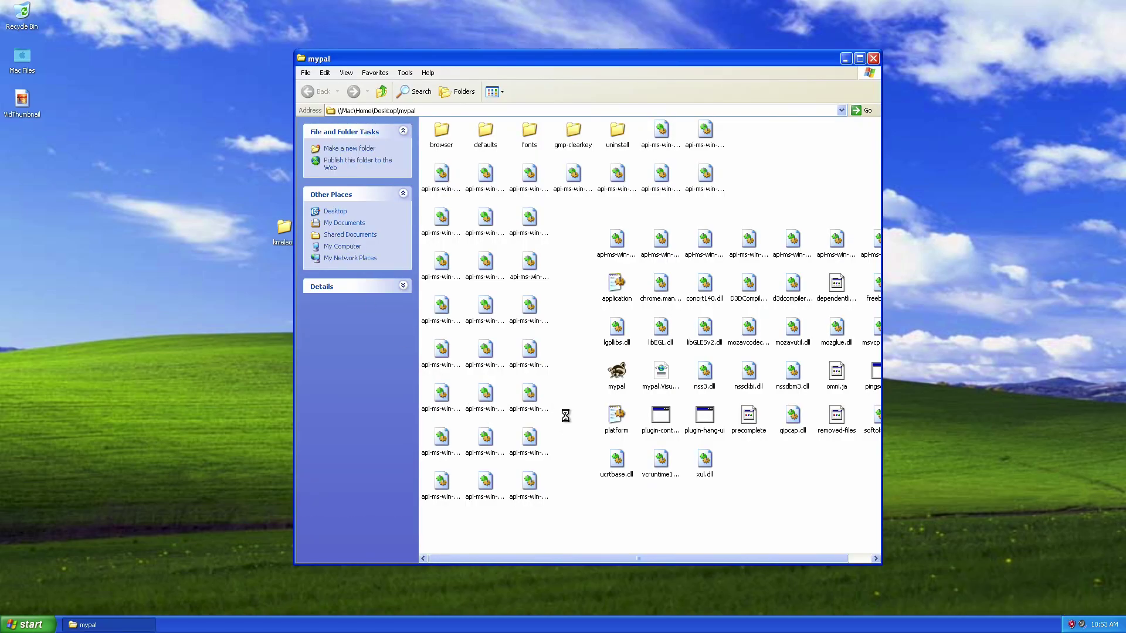
mouse_move(836, 628)
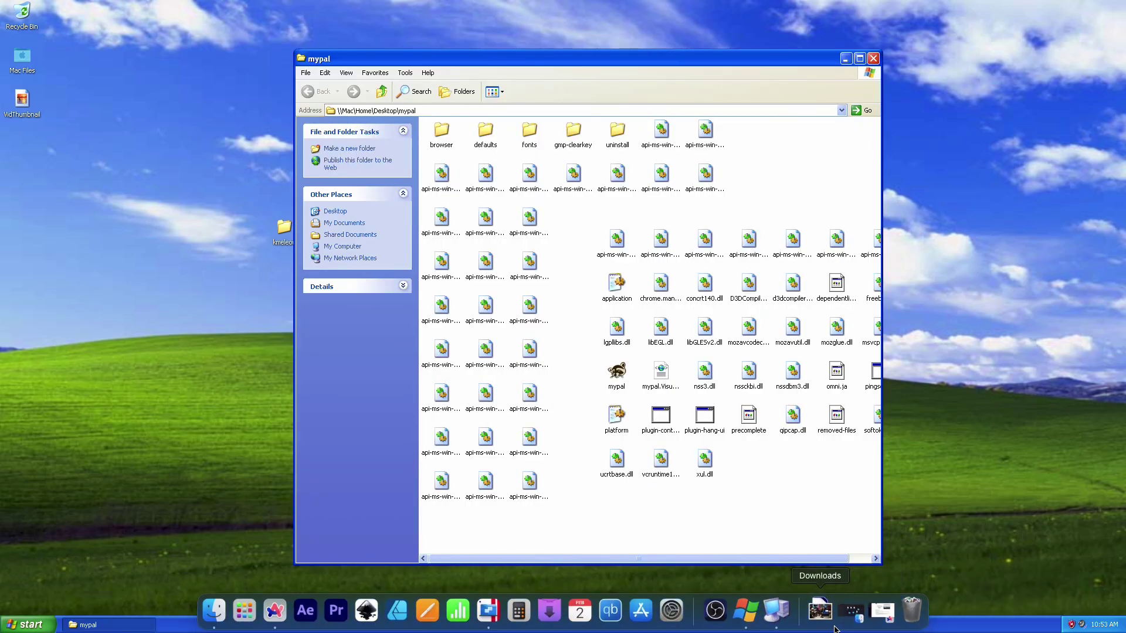
left_click(281, 616)
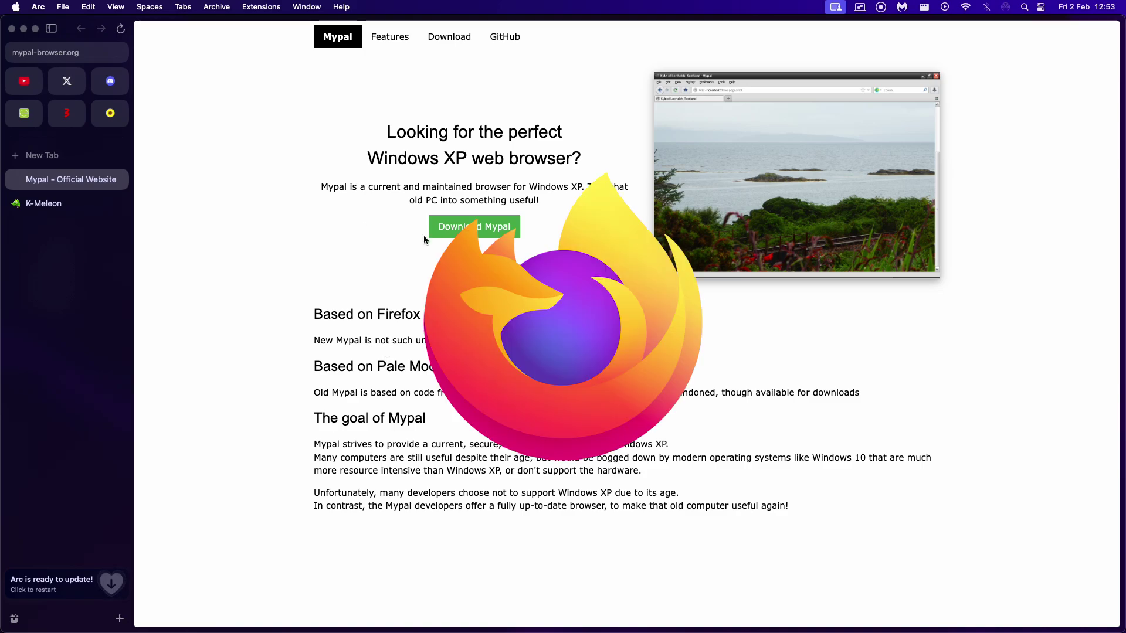
Open the Mypal GitHub repo, follow the Mypal68 link, and select 'Firefox 68' in its README
left_click(512, 48)
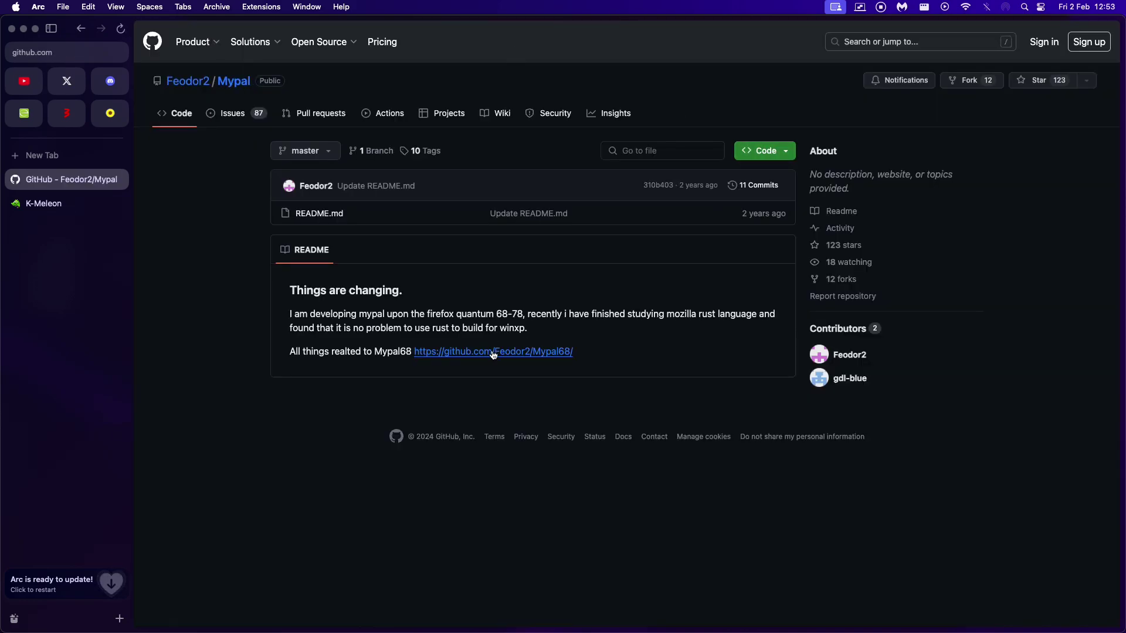
left_click(494, 351)
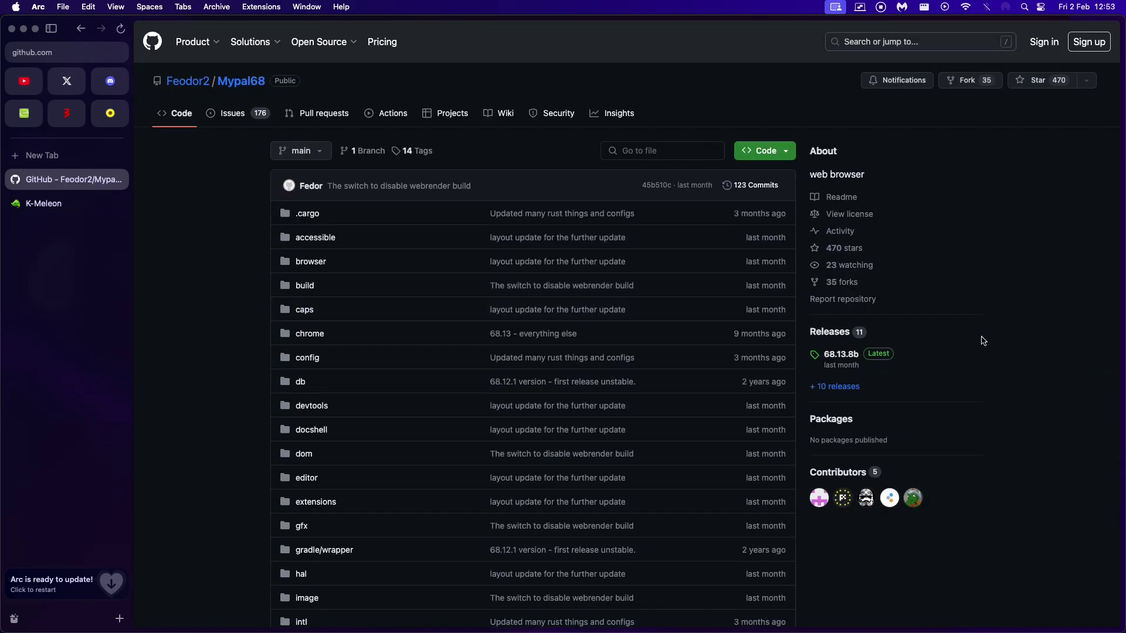
scroll(186, 246, "down", 10)
scroll(188, 256, "up", 10)
scroll(989, 424, "down", 20)
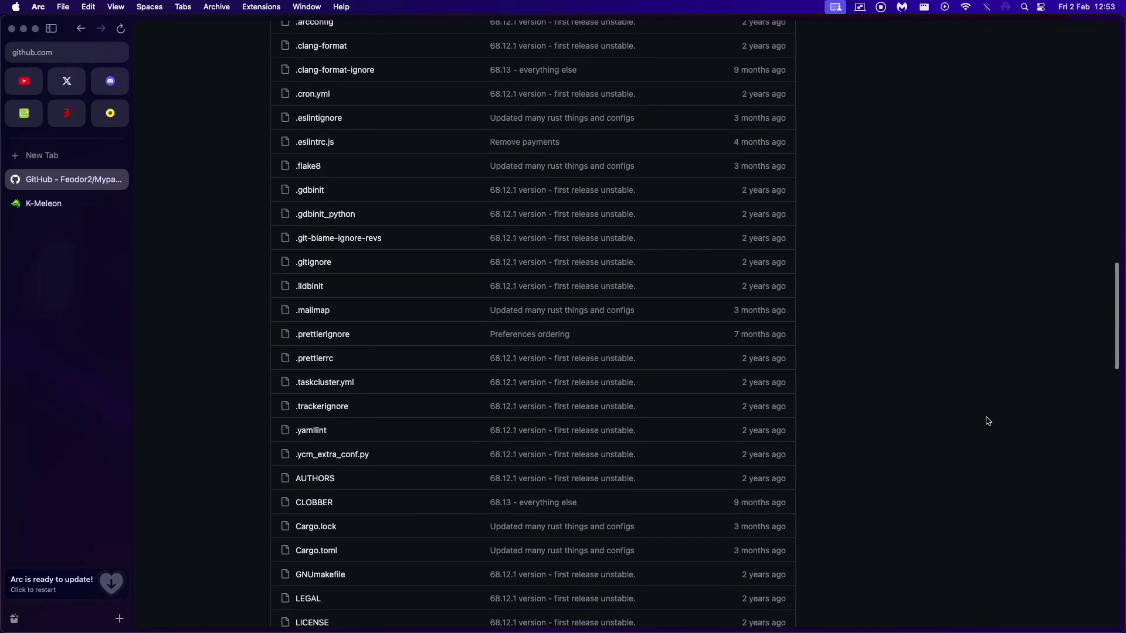
scroll(985, 415, "down", 15)
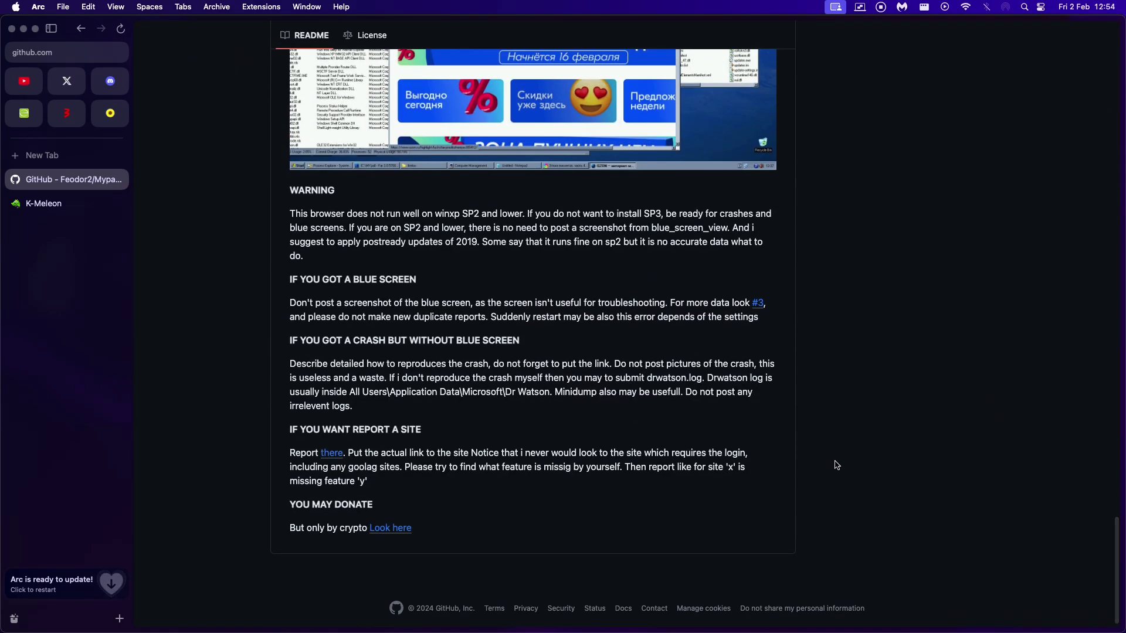
scroll(837, 459, "up", 5)
scroll(837, 459, "up", 5)
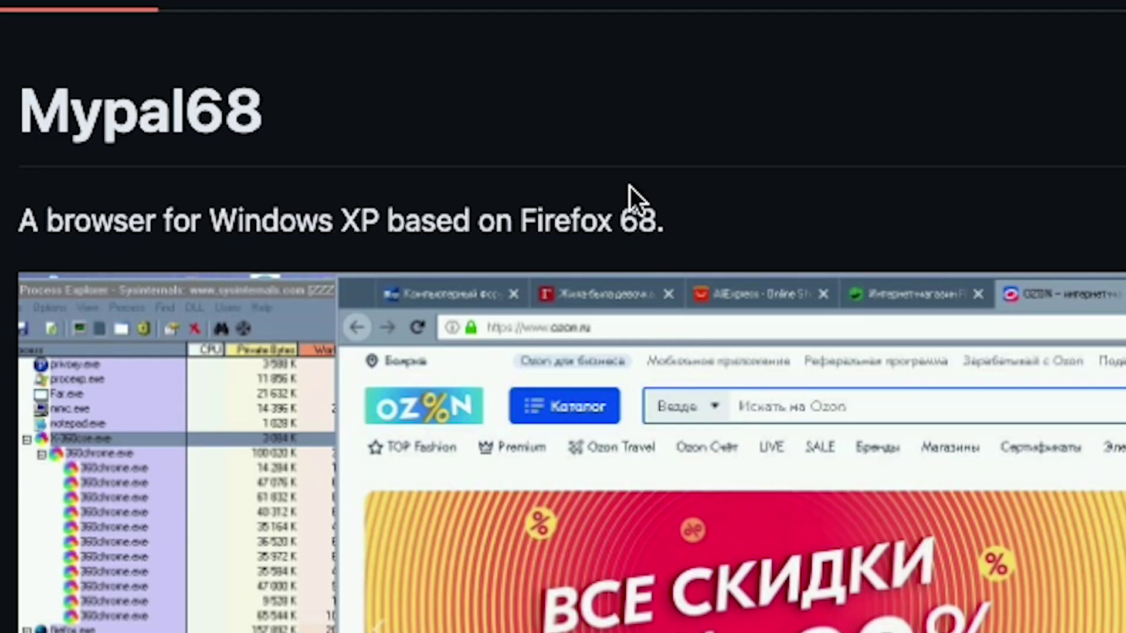
left_click_drag(649, 222, 521, 223)
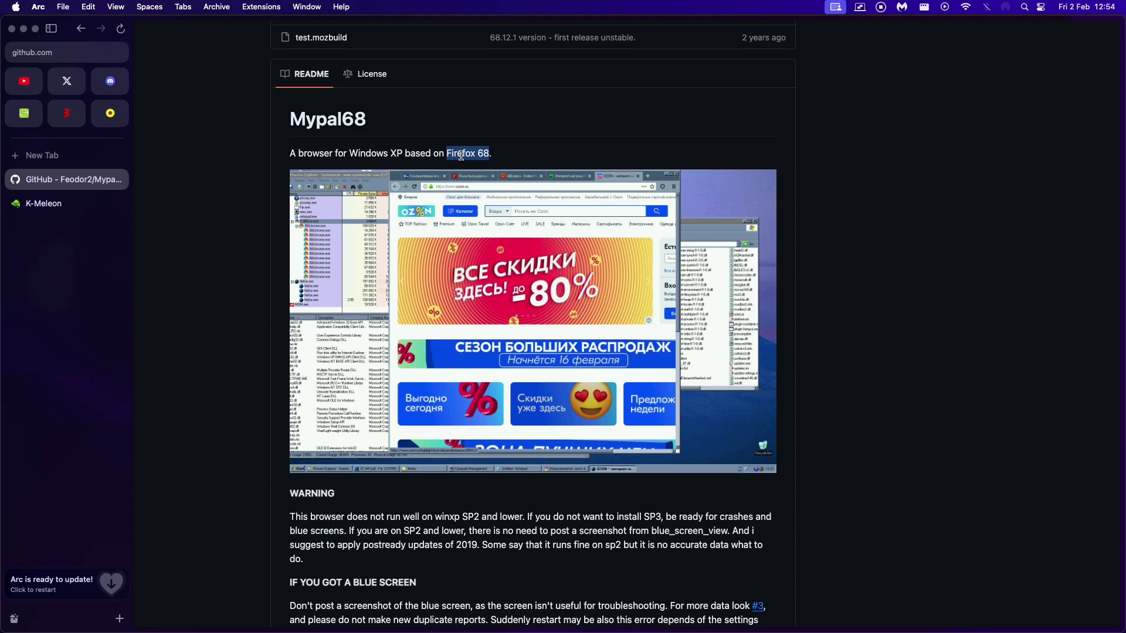
Search 'Firefox 68' in a new tab and open the Firefox 68.0 release notes
key("super+c")
left_click(88, 155)
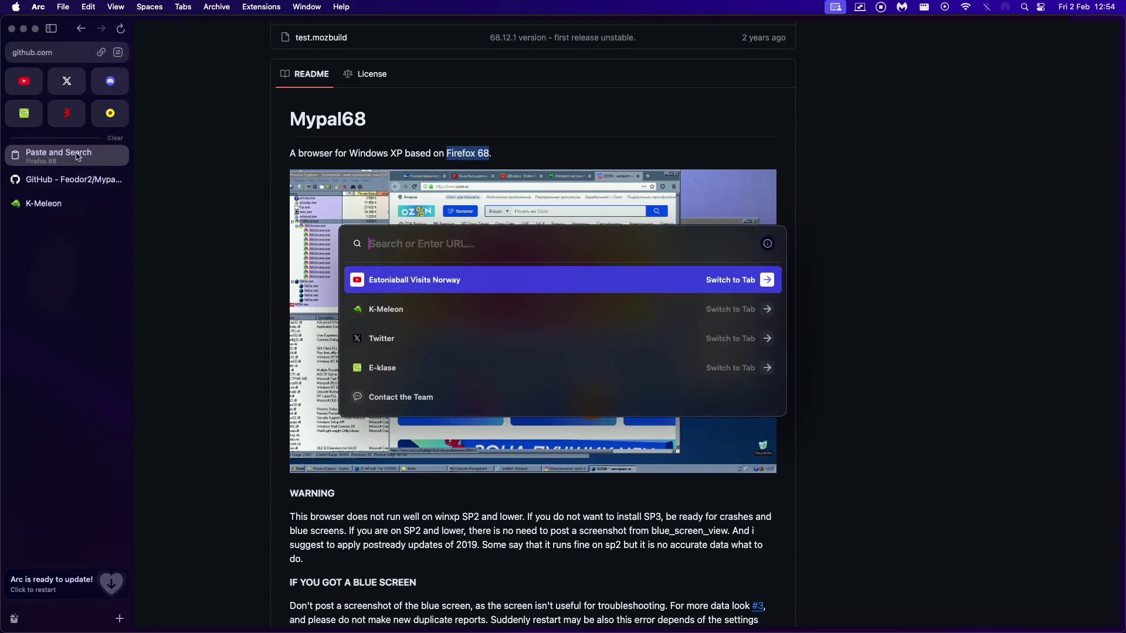
key("super+v")
key("Return")
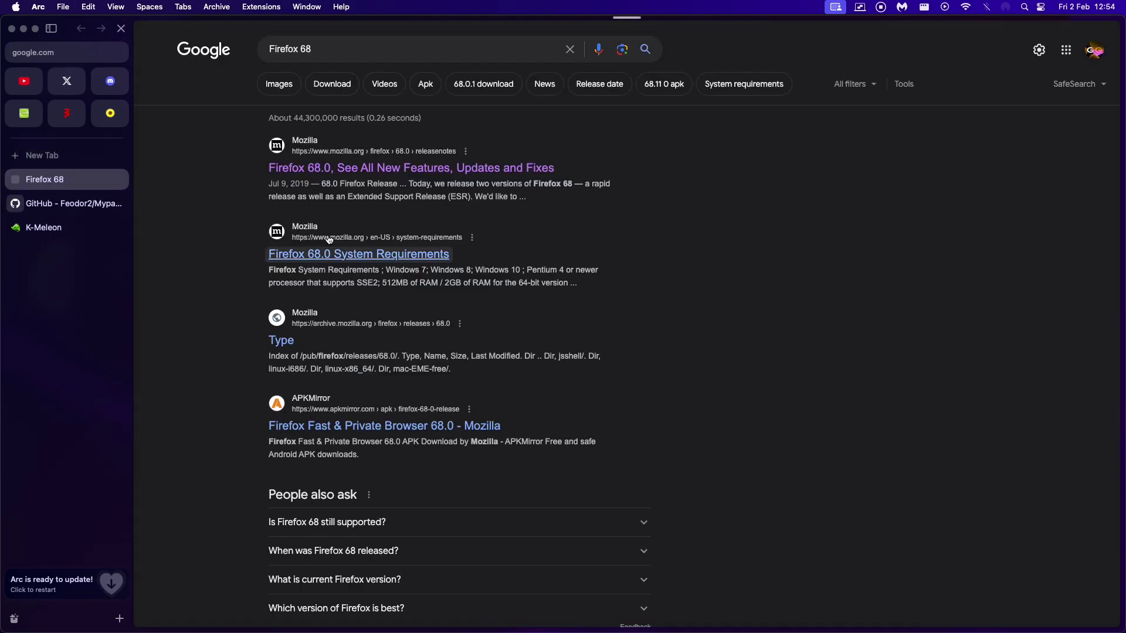
left_click(357, 174)
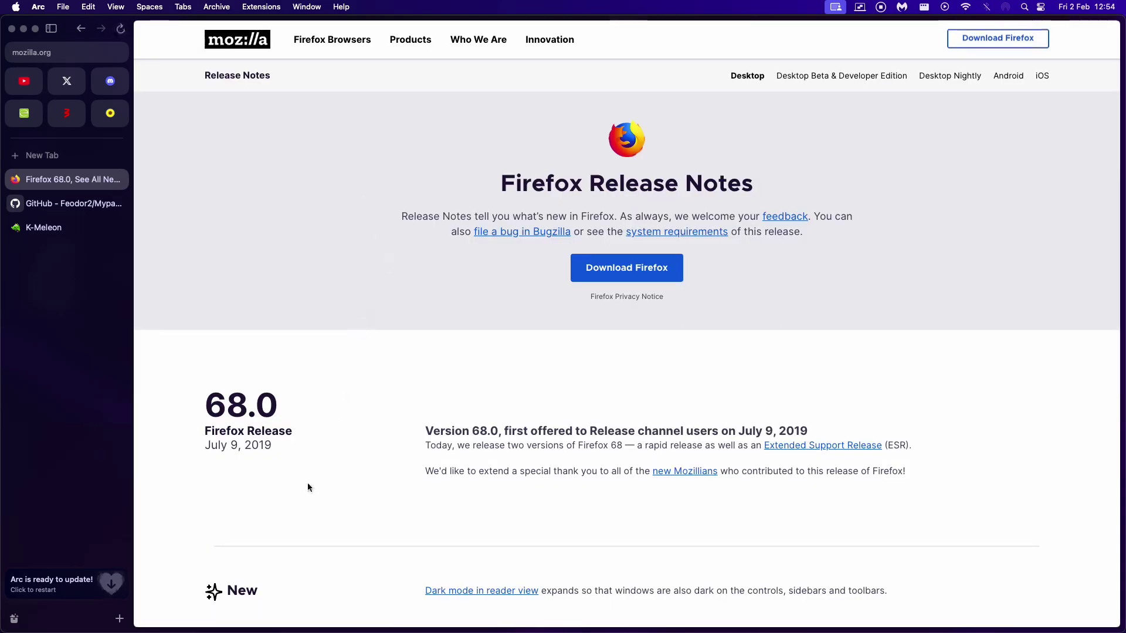
Highlight the July 9, 2019 release date, then return to the Windows XP VM
left_click_drag(270, 450, 166, 436)
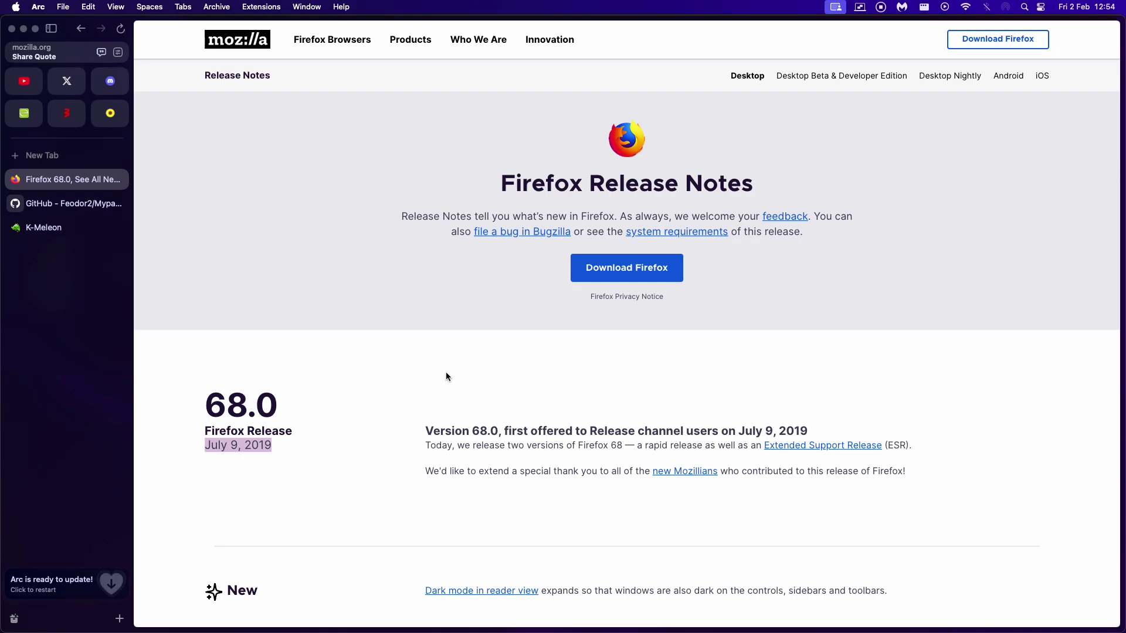
left_click(446, 377)
mouse_move(467, 607)
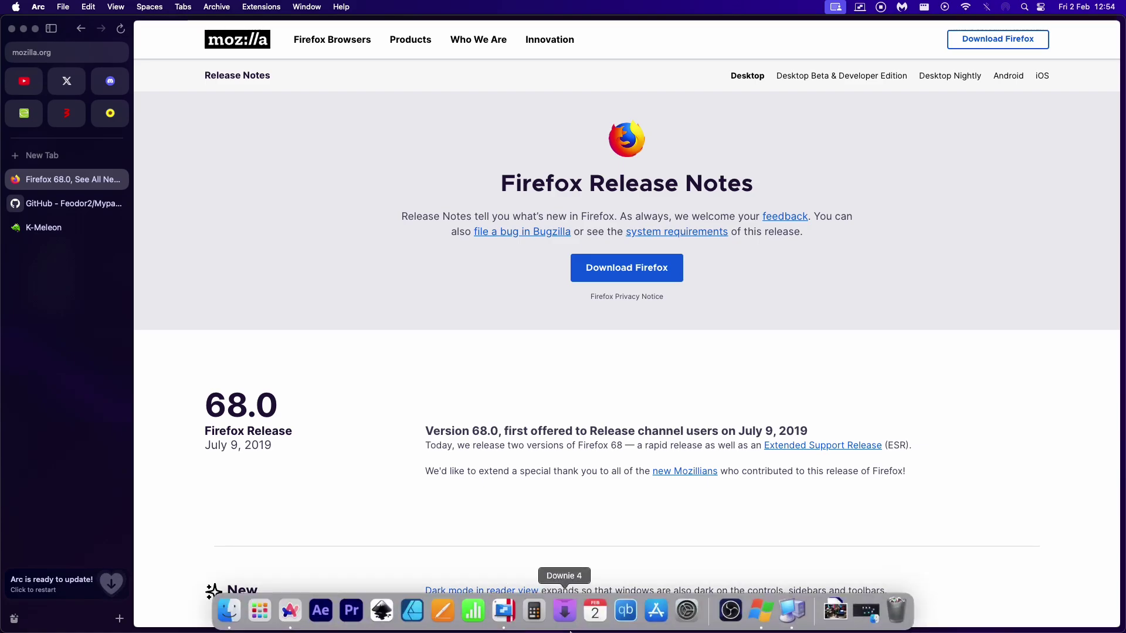
left_click(761, 611)
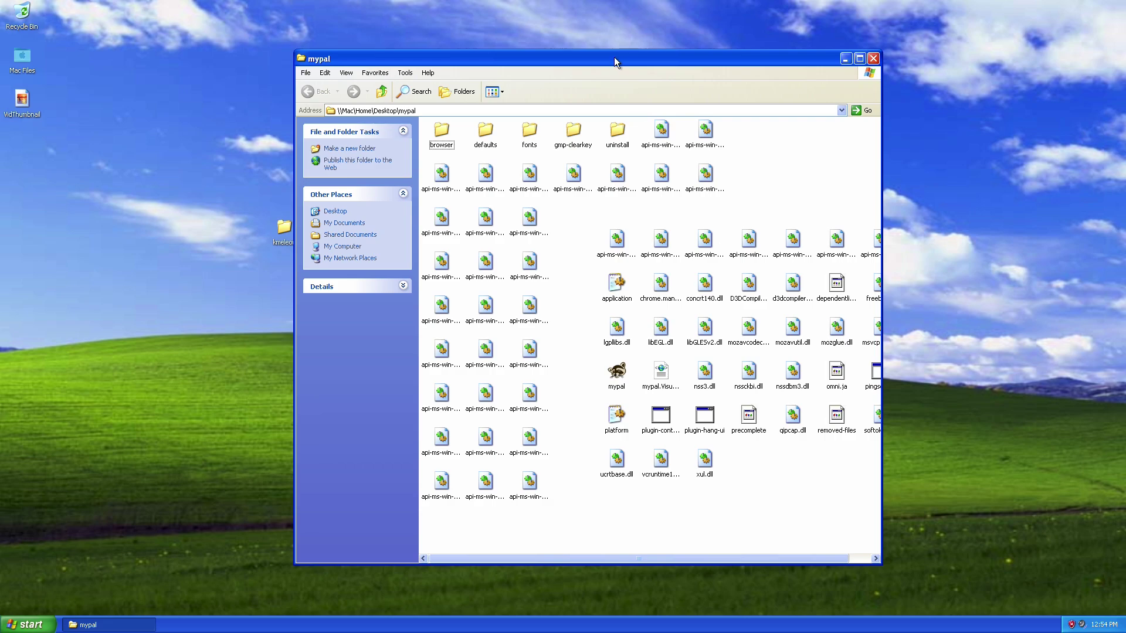
Move the mypal folder window aside and focus Mypal's address bar
left_click_drag(616, 60, 414, 30)
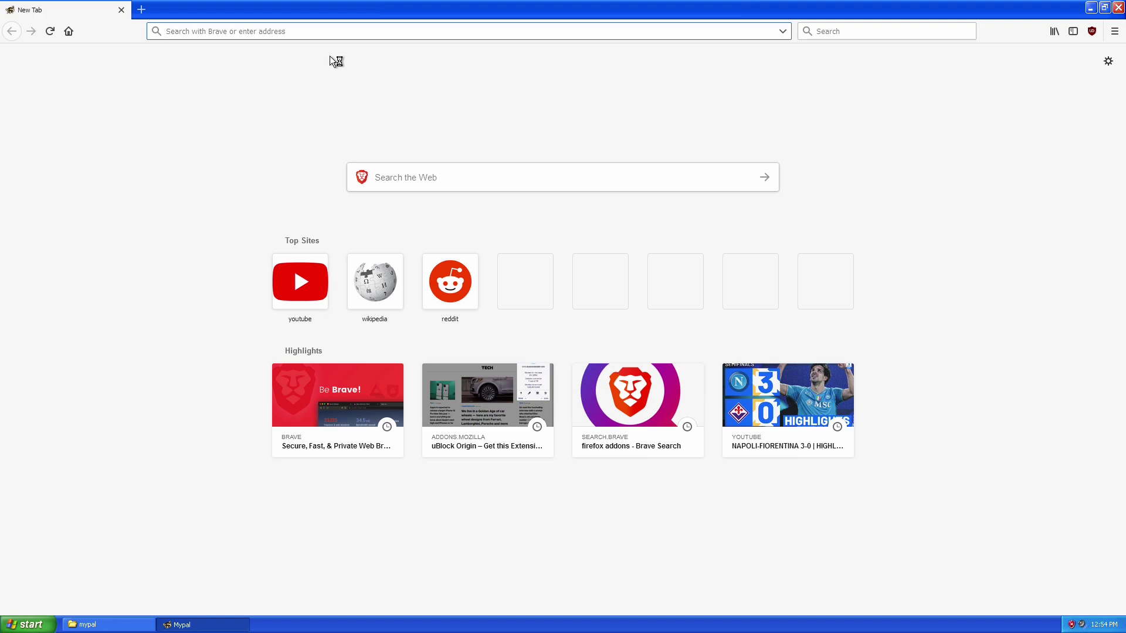
left_click(195, 30)
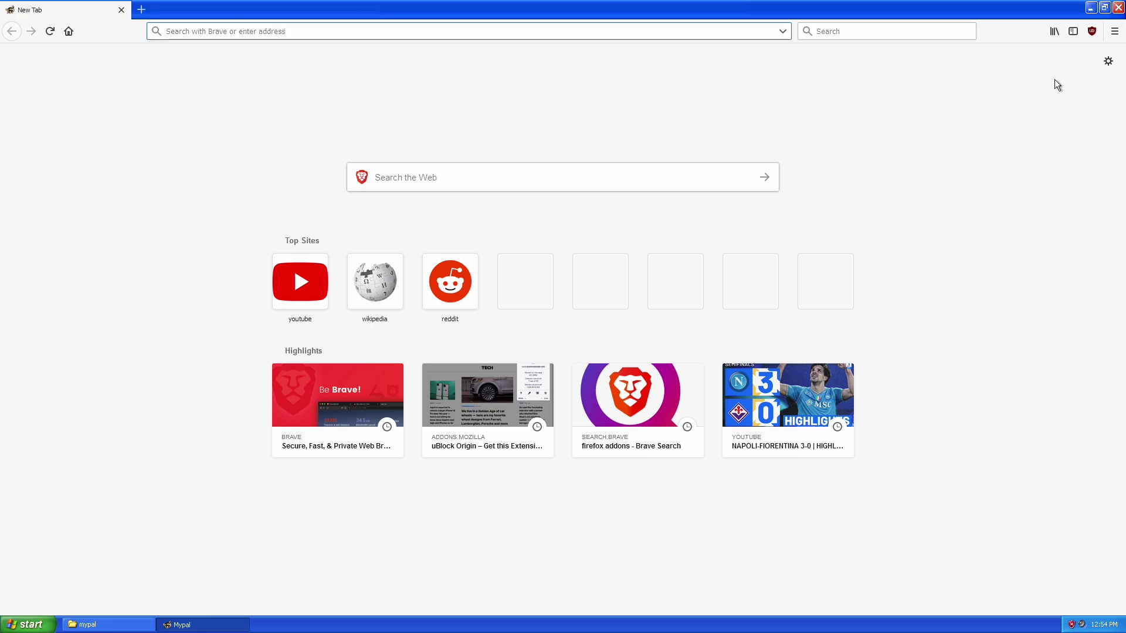
left_click(920, 146)
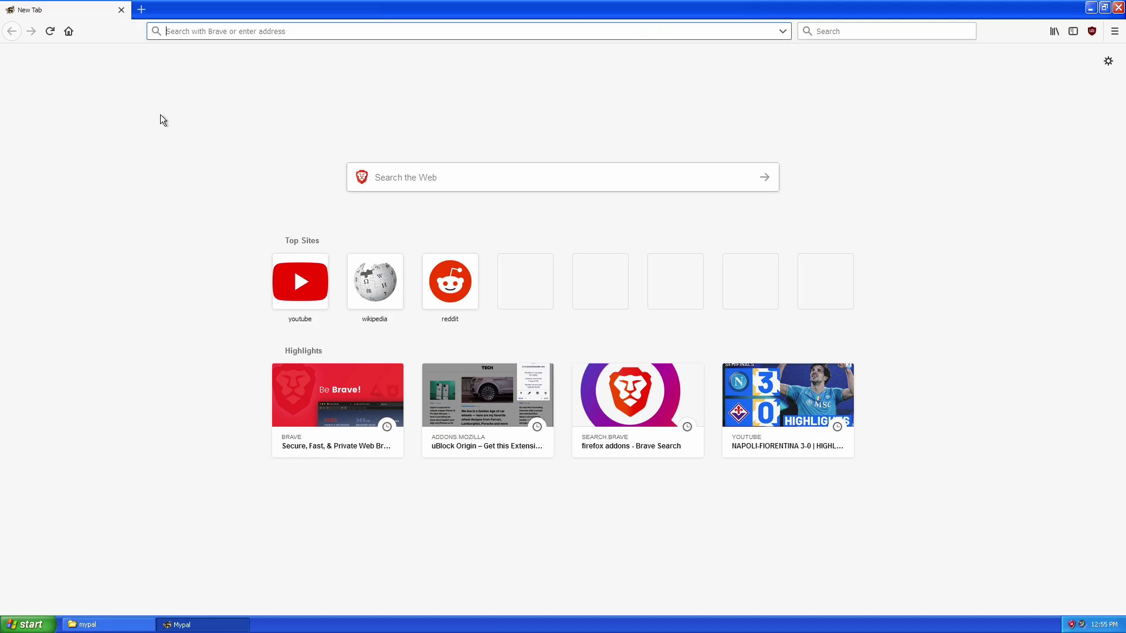
key("ctrl+l")
View uBlock Origin's blocking stats, then close its panel to return to the New Tab page
left_click(1091, 32)
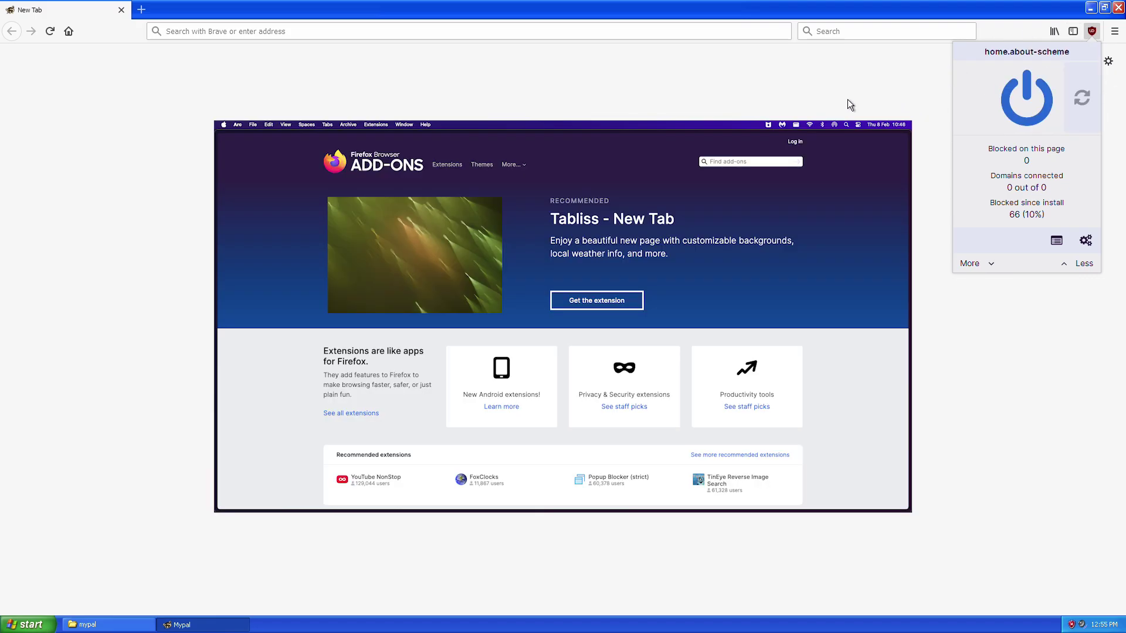
left_click(1060, 45)
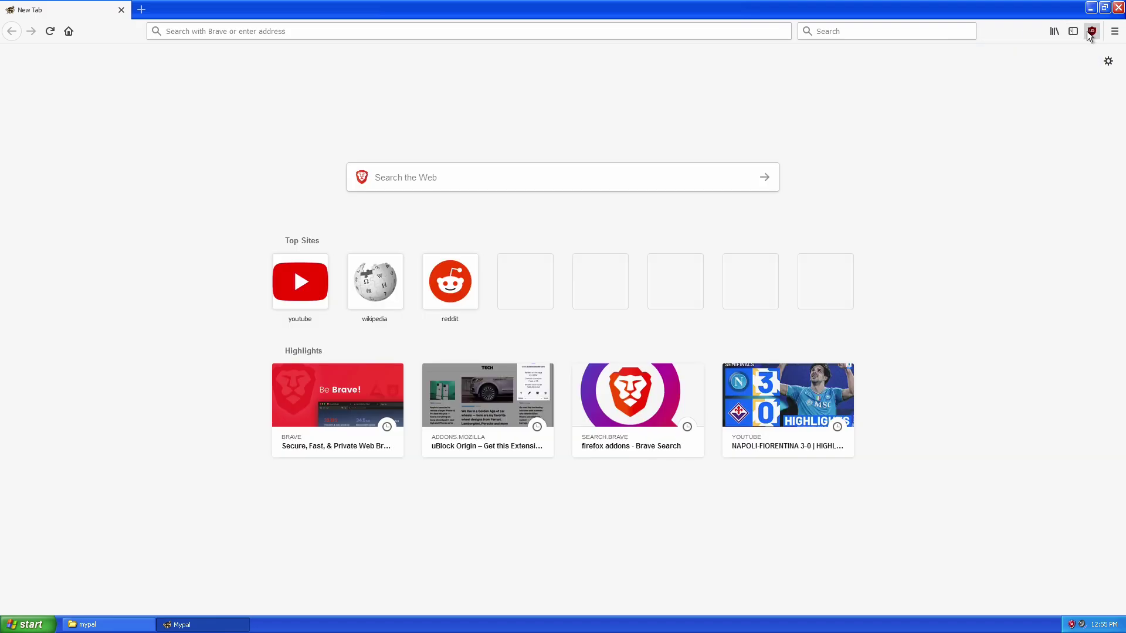
left_click(1088, 32)
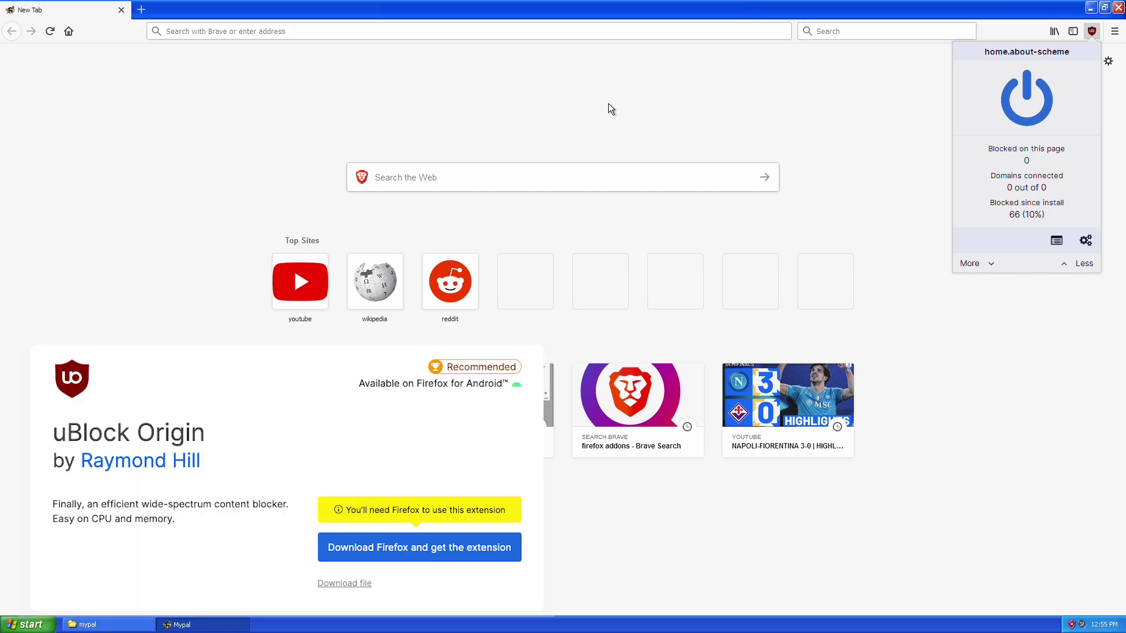
left_click(260, 165)
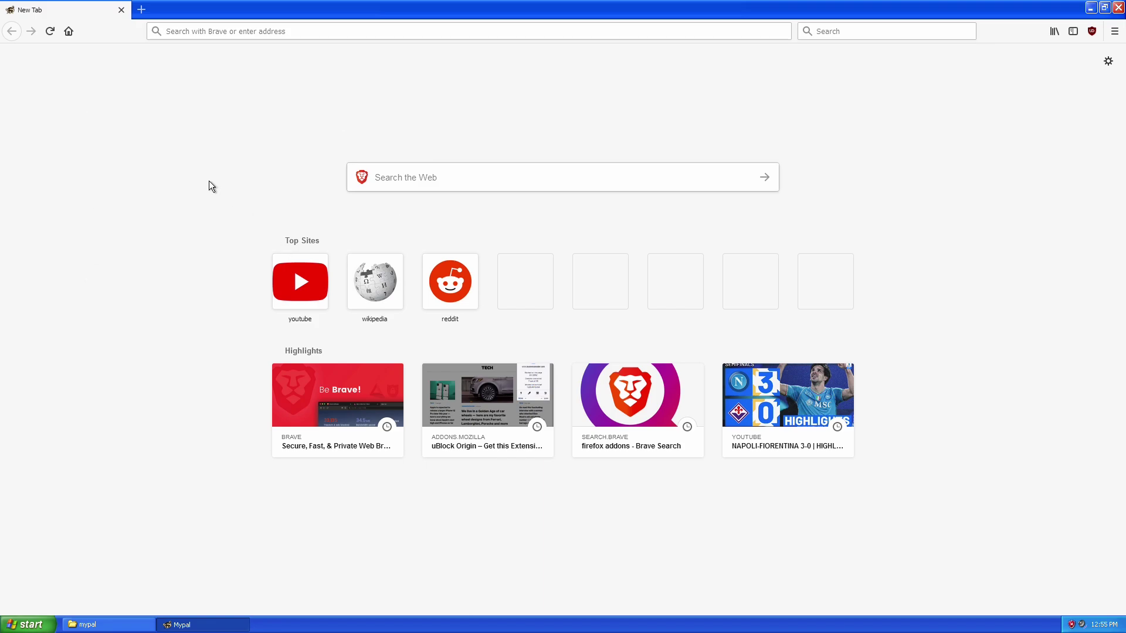
left_click(366, 263)
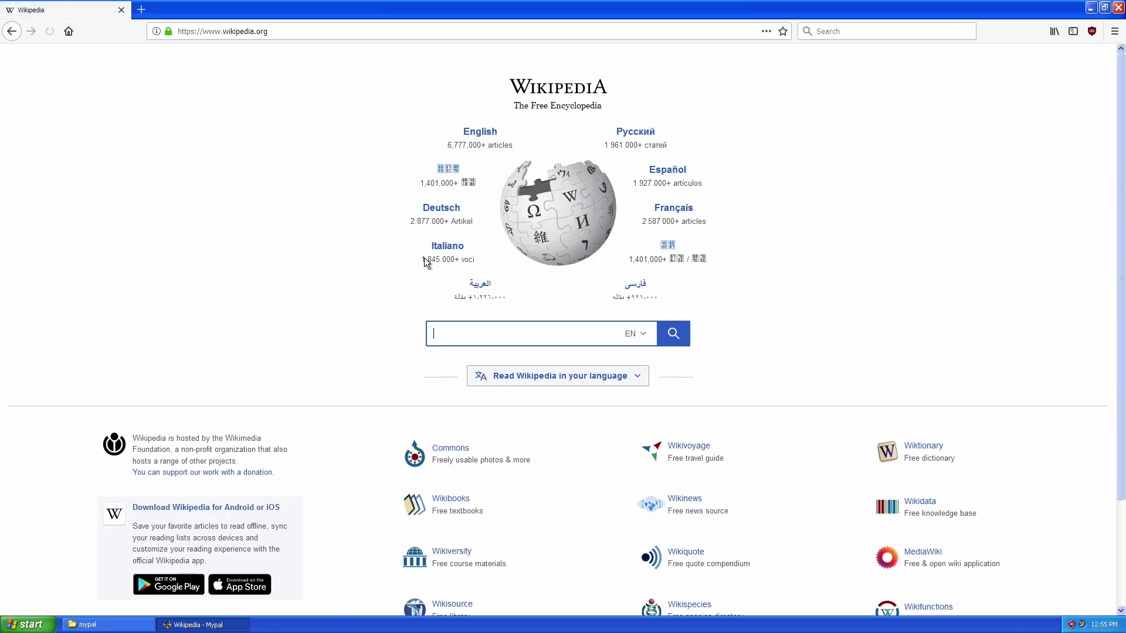
left_click(483, 141)
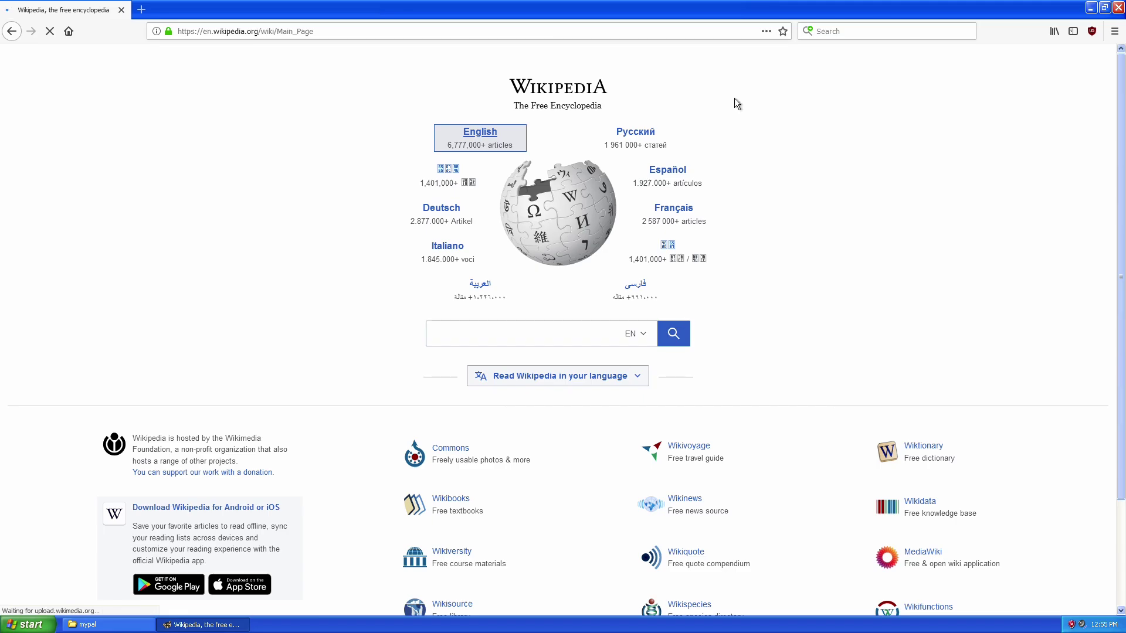
scroll(900, 309, "down", 3)
scroll(902, 310, "up", 4)
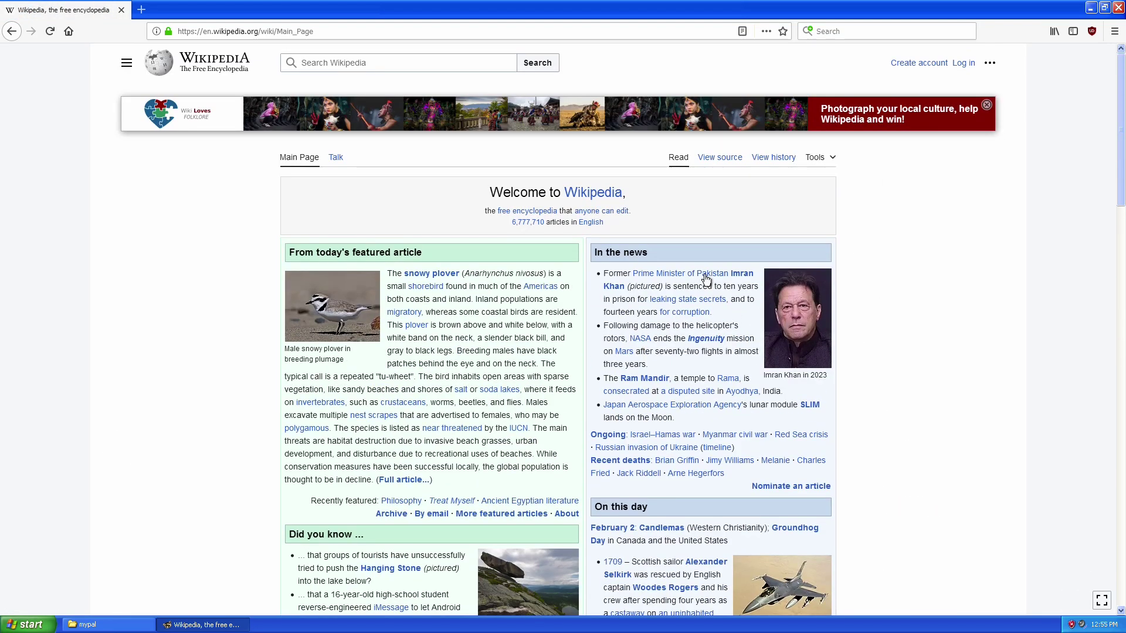
scroll(712, 277, "down", 3)
scroll(168, 339, "down", 6)
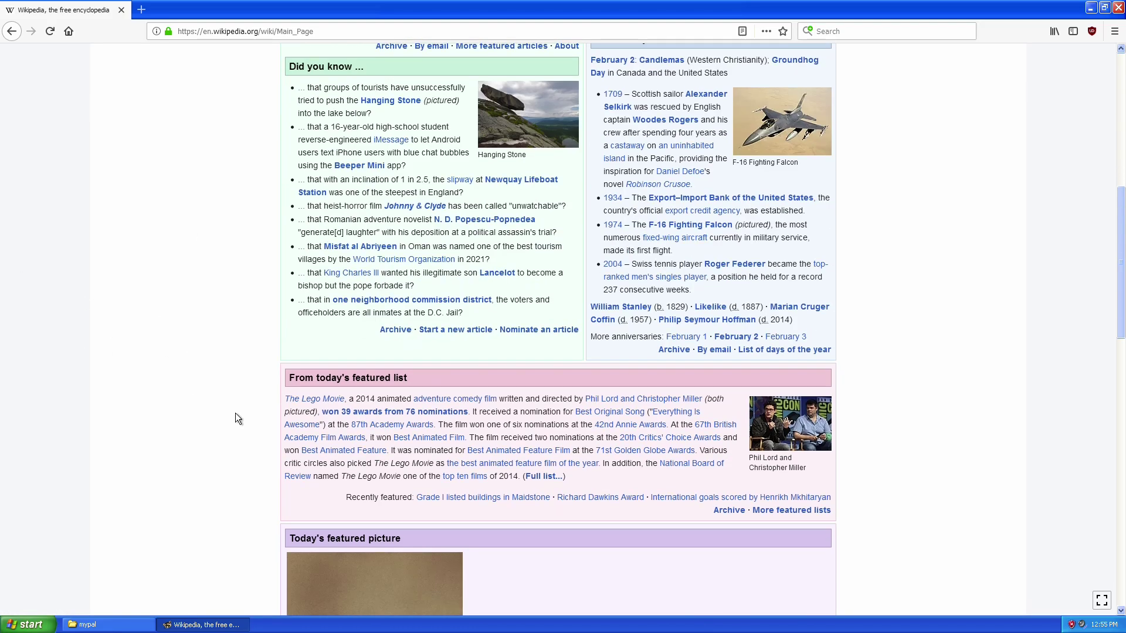
scroll(101, 514, "down", 9)
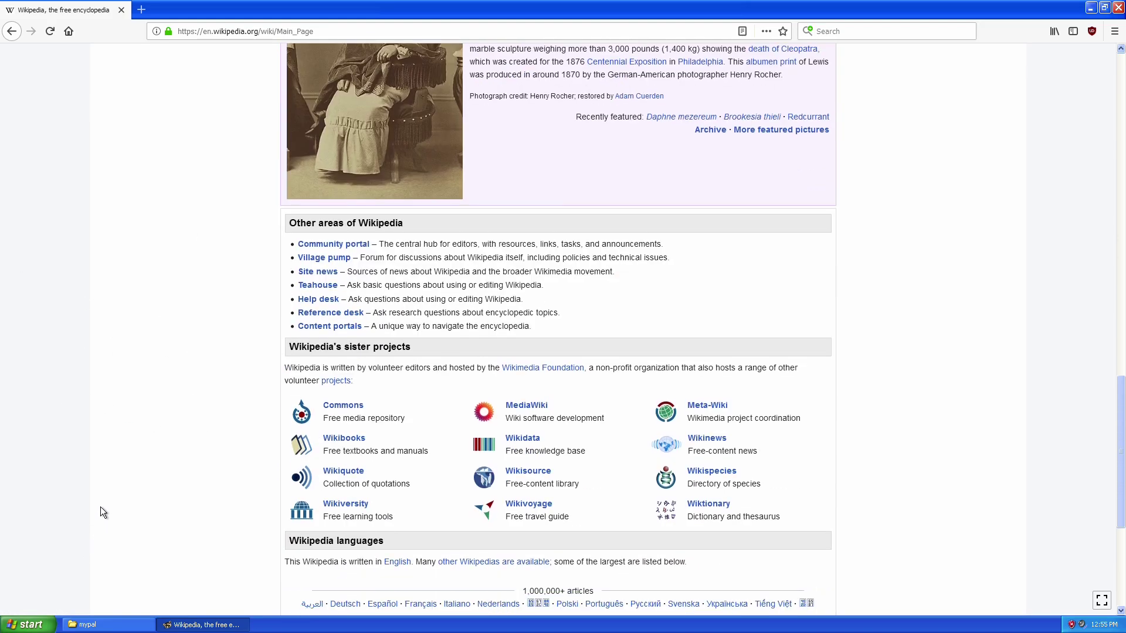
scroll(101, 507, "up", 18)
scroll(189, 358, "down", 9)
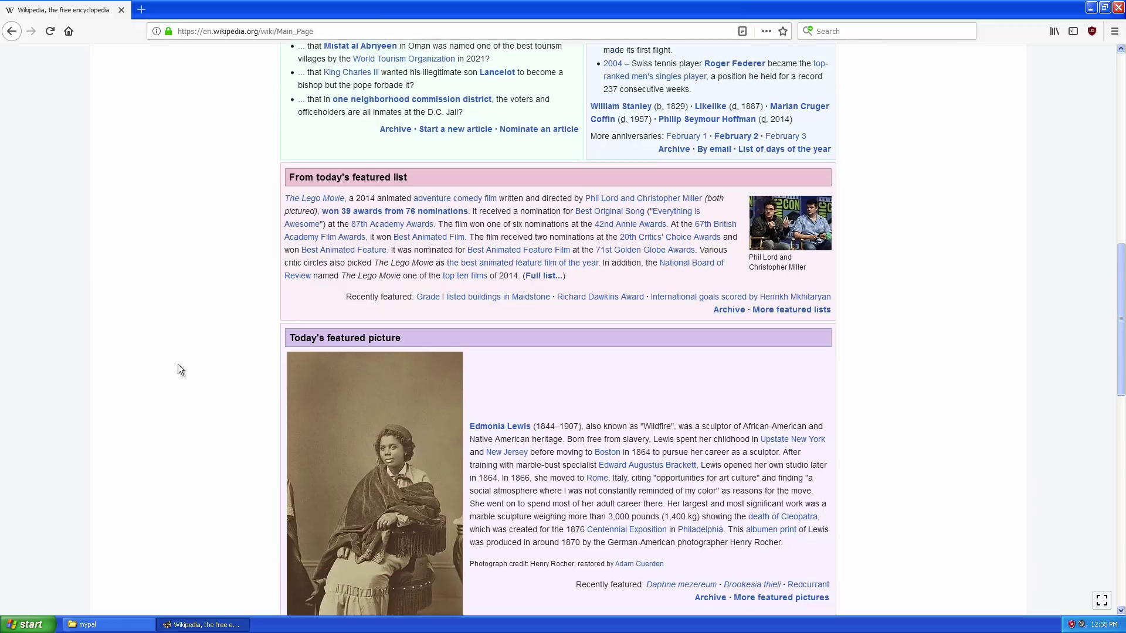
scroll(177, 367, "up", 6)
scroll(175, 368, "down", 12)
scroll(175, 369, "up", 15)
scroll(174, 372, "down", 8)
scroll(174, 371, "up", 8)
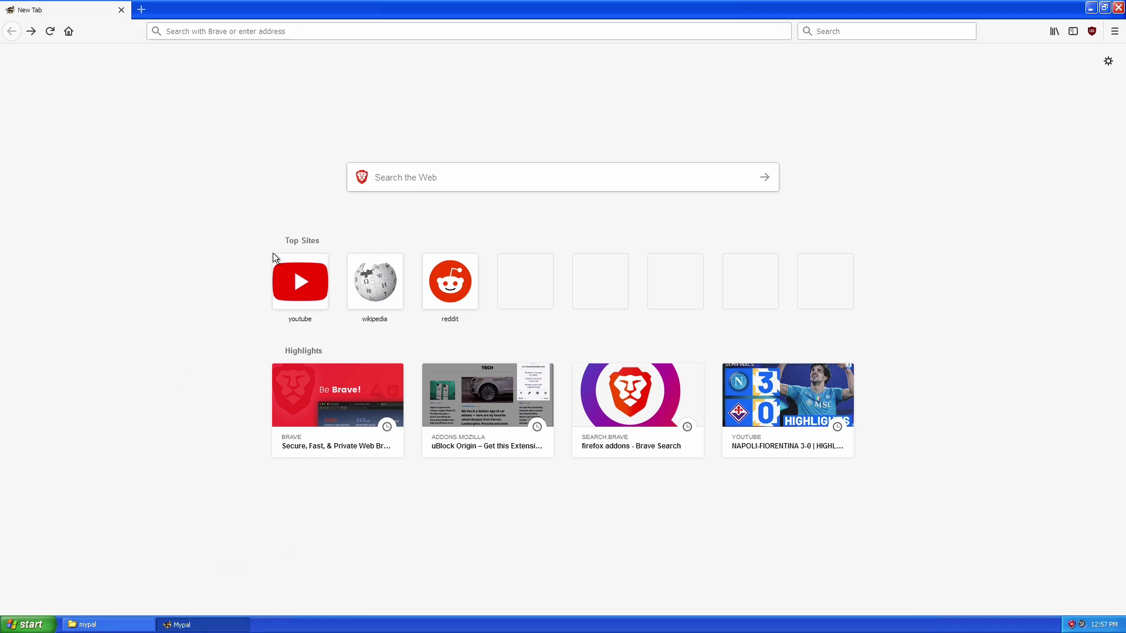
Open YouTube from the youtube tile under Top Sites on the New Tab page
left_click(304, 290)
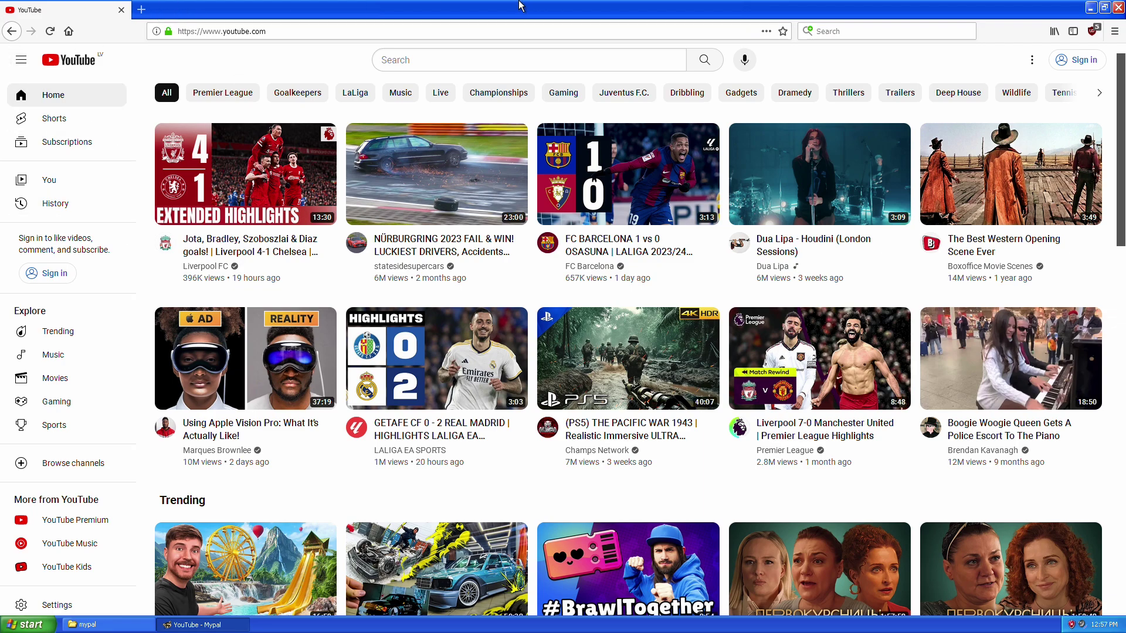
mouse_move(501, 5)
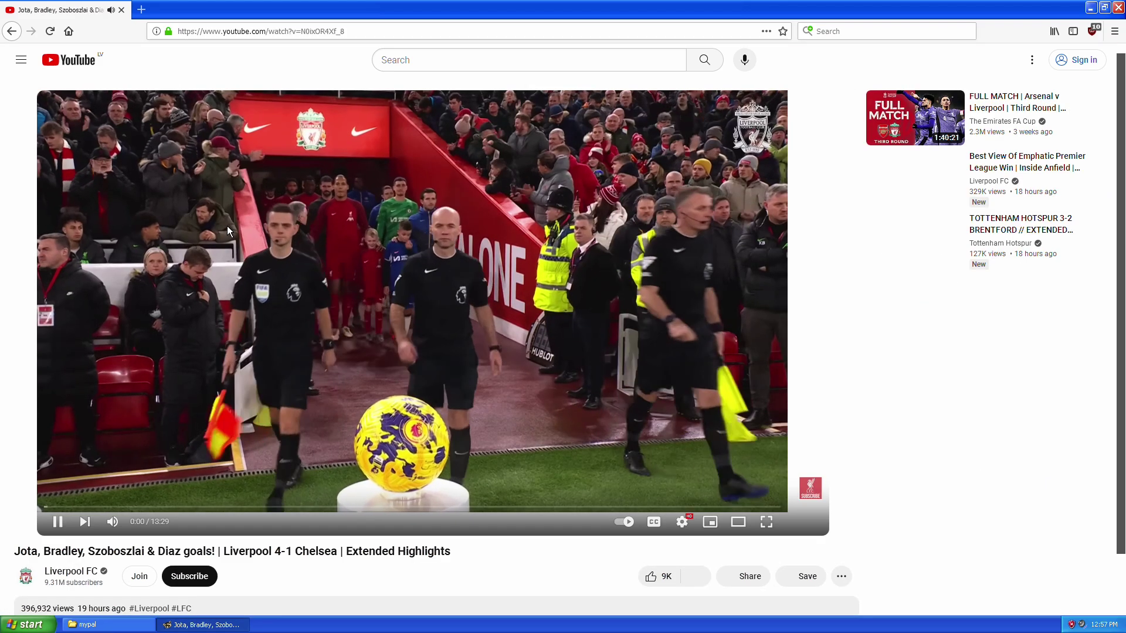
Pause the Liverpool 4-1 Chelsea highlights and open the video's playback settings
scroll(227, 226, "down", 2)
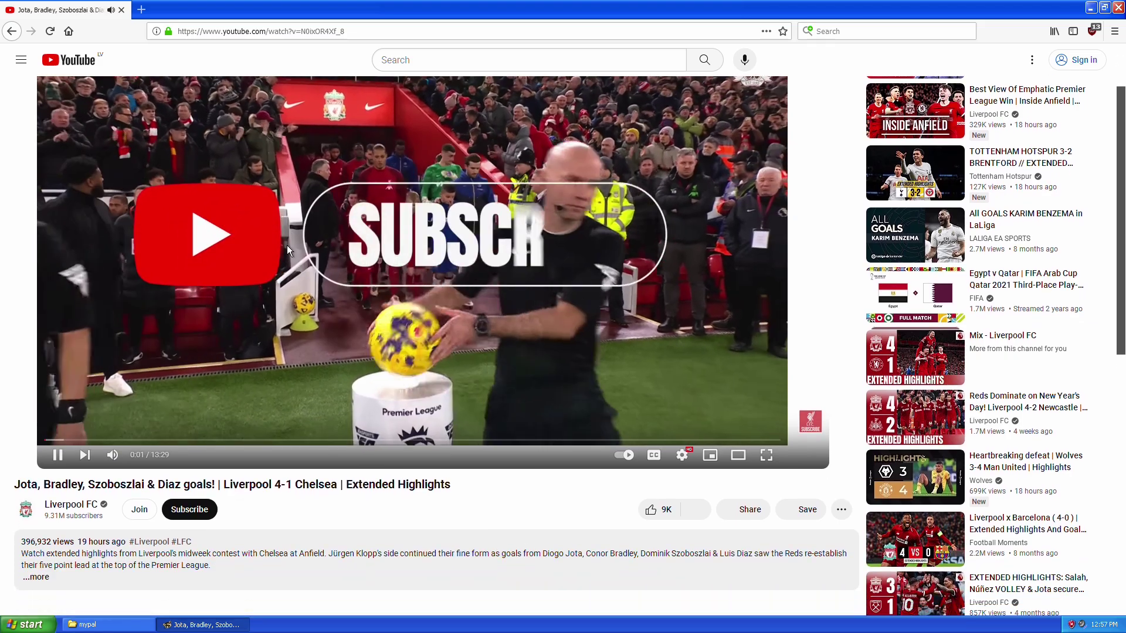
scroll(286, 245, "up", 2)
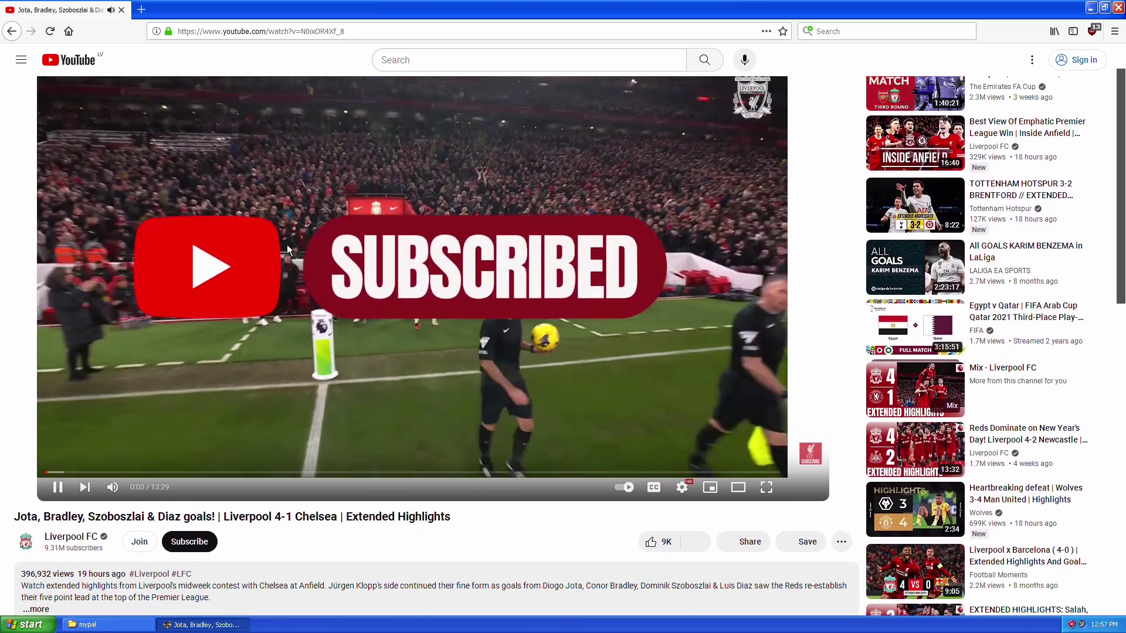
scroll(282, 251, "down", 2)
scroll(267, 253, "up", 2)
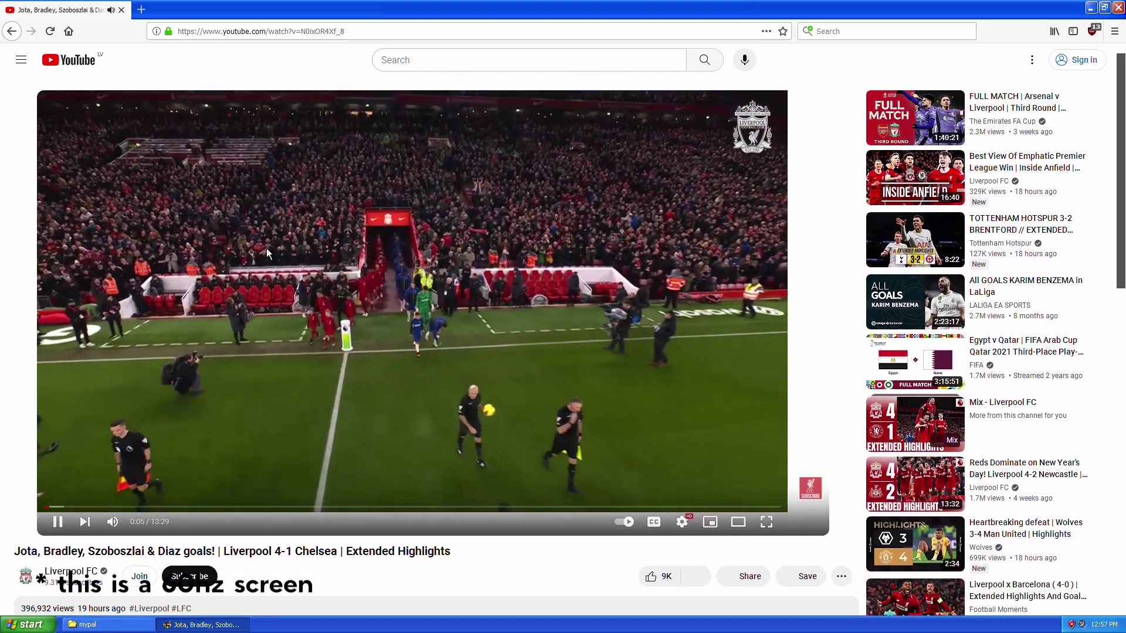
left_click(266, 248)
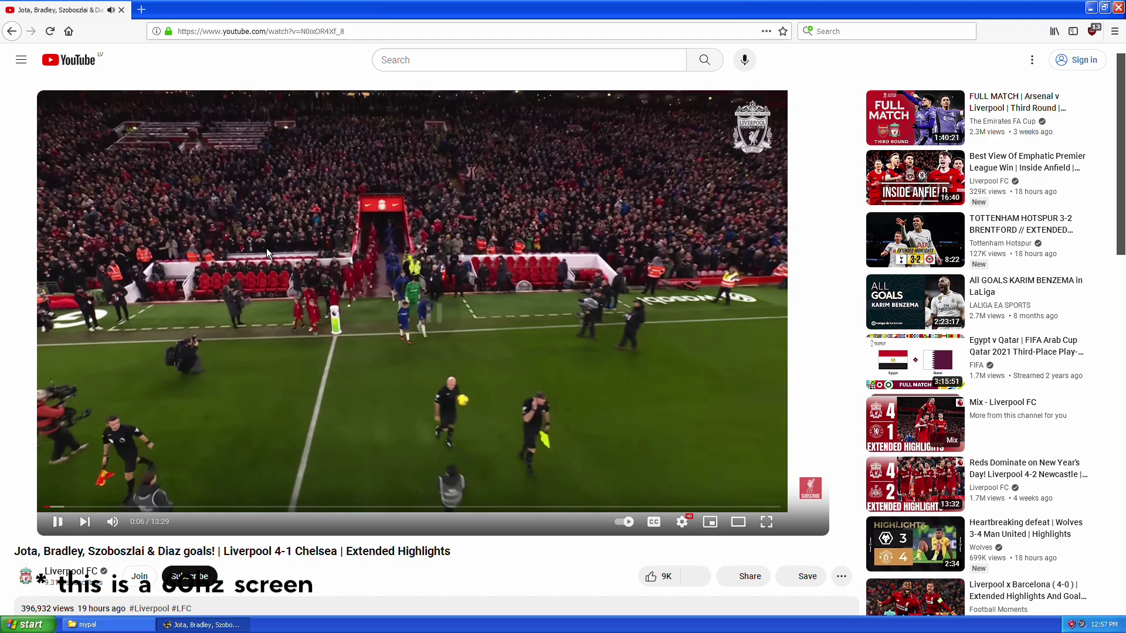
left_click(682, 522)
Toggle browser and video fullscreen with F11 and F, then exit back to the page
key("F11")
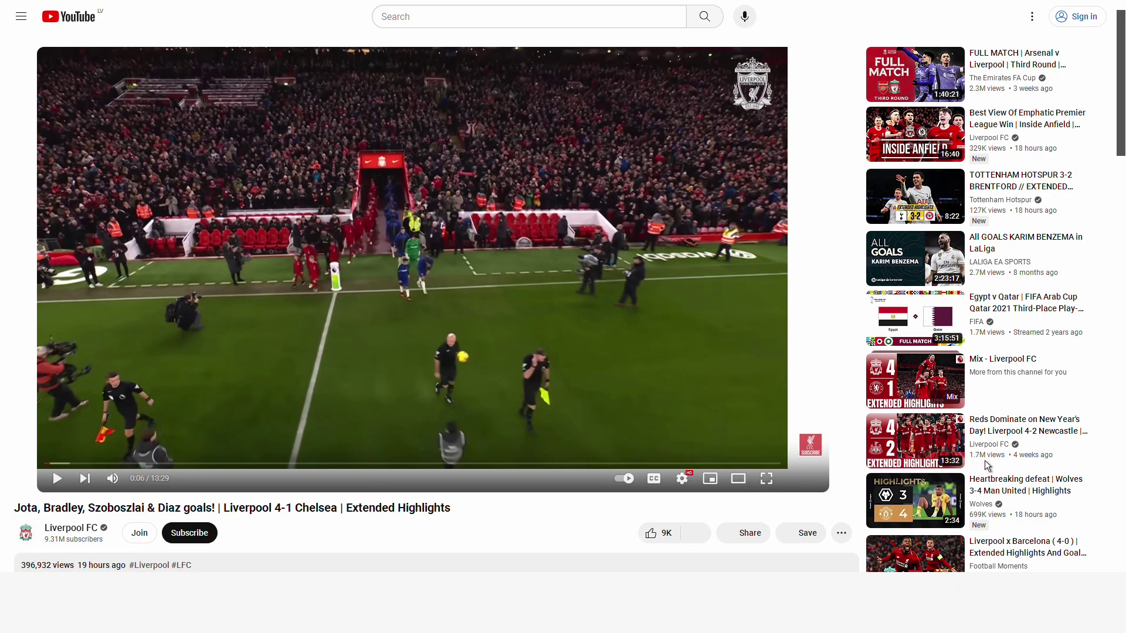
key("f")
left_click(1094, 623)
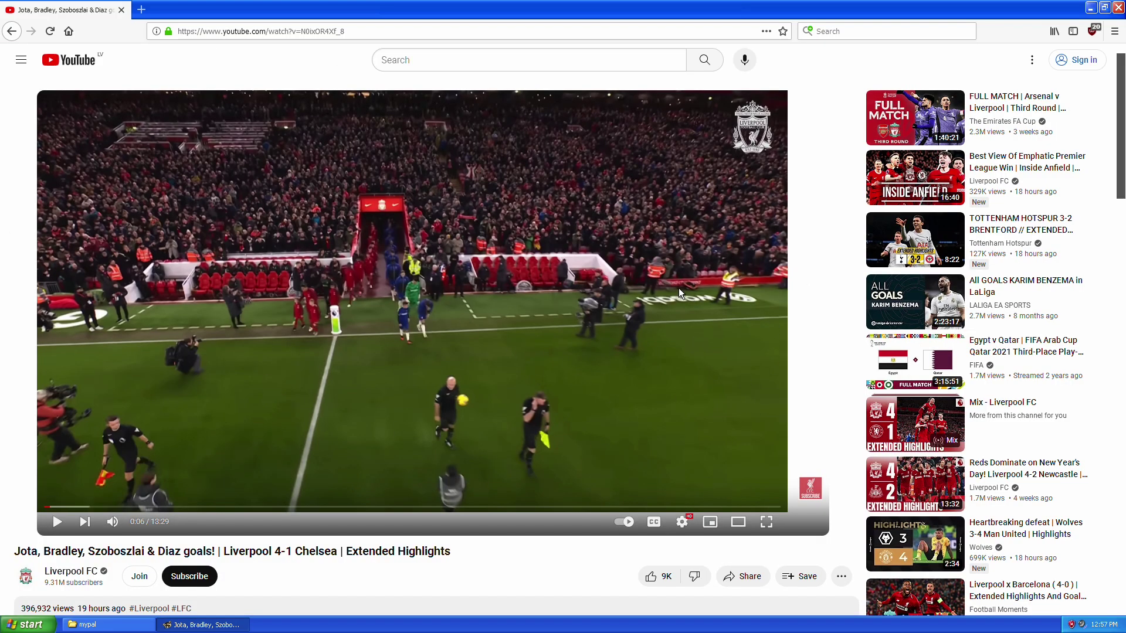
mouse_move(945, 398)
Resume the highlights briefly, pause at 0:07, and scroll to the comments and back
scroll(815, 259, "down", 1)
scroll(805, 265, "up", 1)
left_click(508, 332)
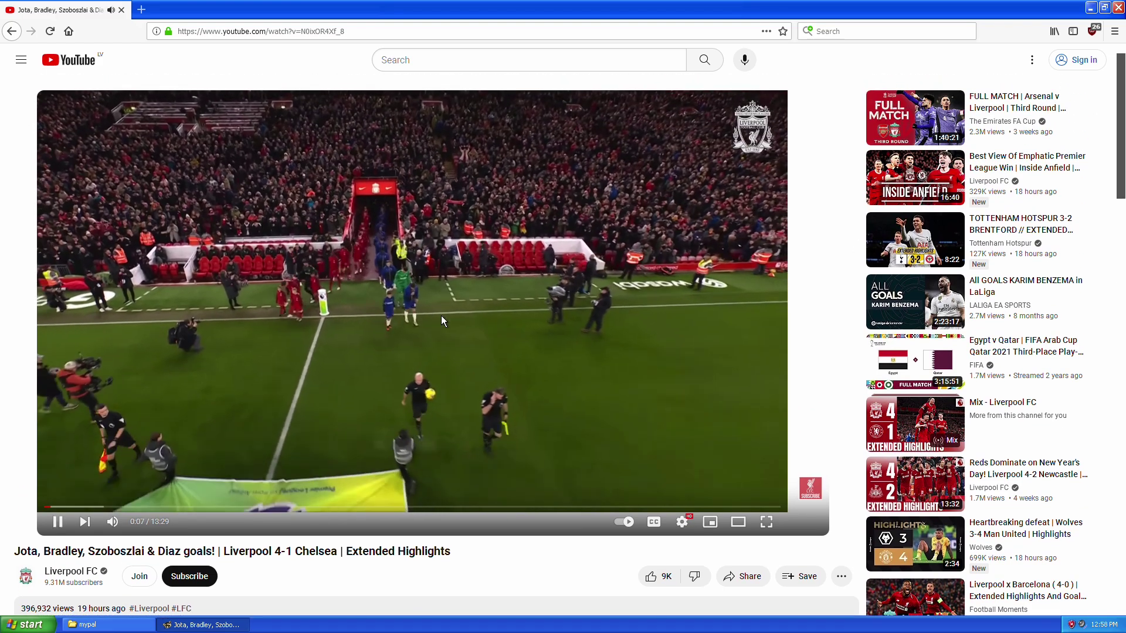
left_click(440, 316)
scroll(586, 352, "down", 7)
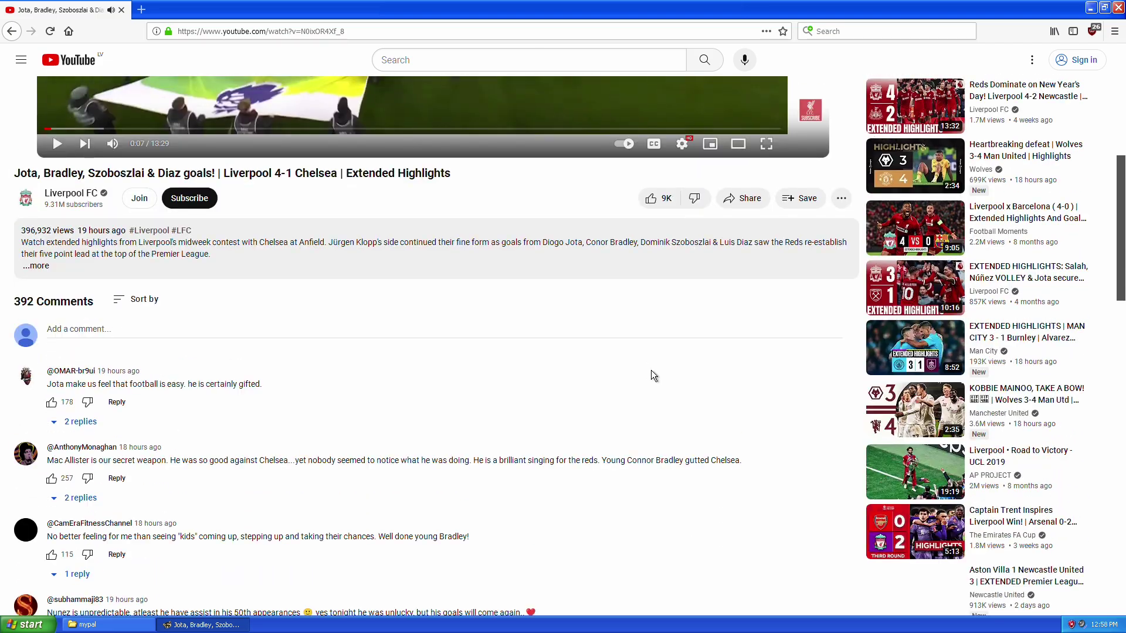
scroll(651, 370, "up", 7)
scroll(651, 371, "up", 1)
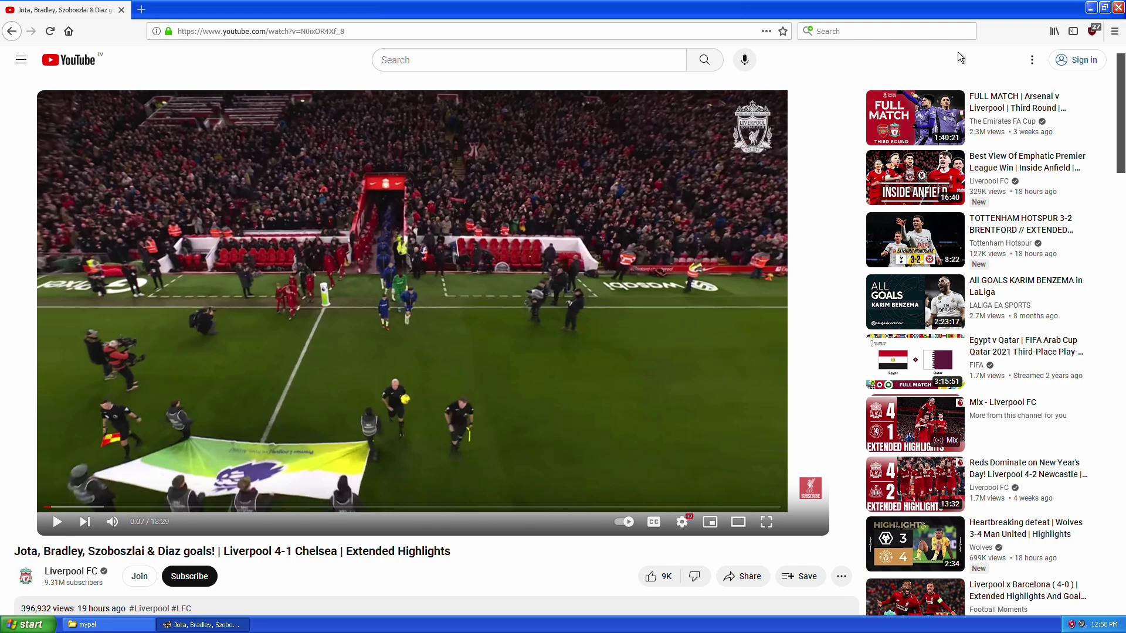
Close Mypal, minimize the mypal folder, and open the kmeleon folder in a widened window
left_click(1119, 8)
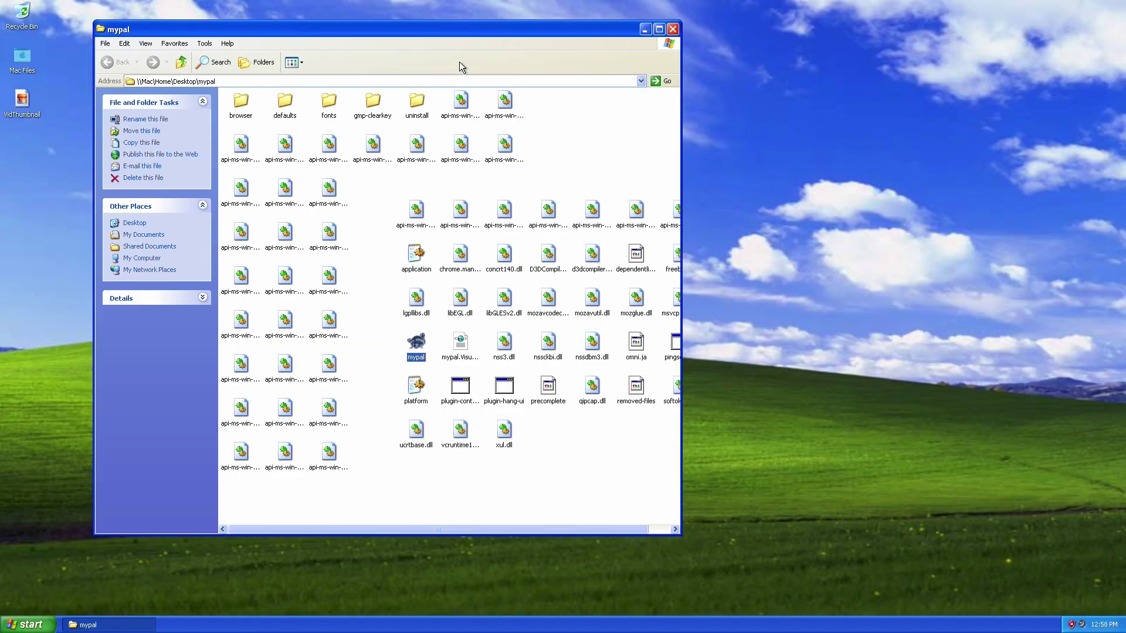
left_click(645, 28)
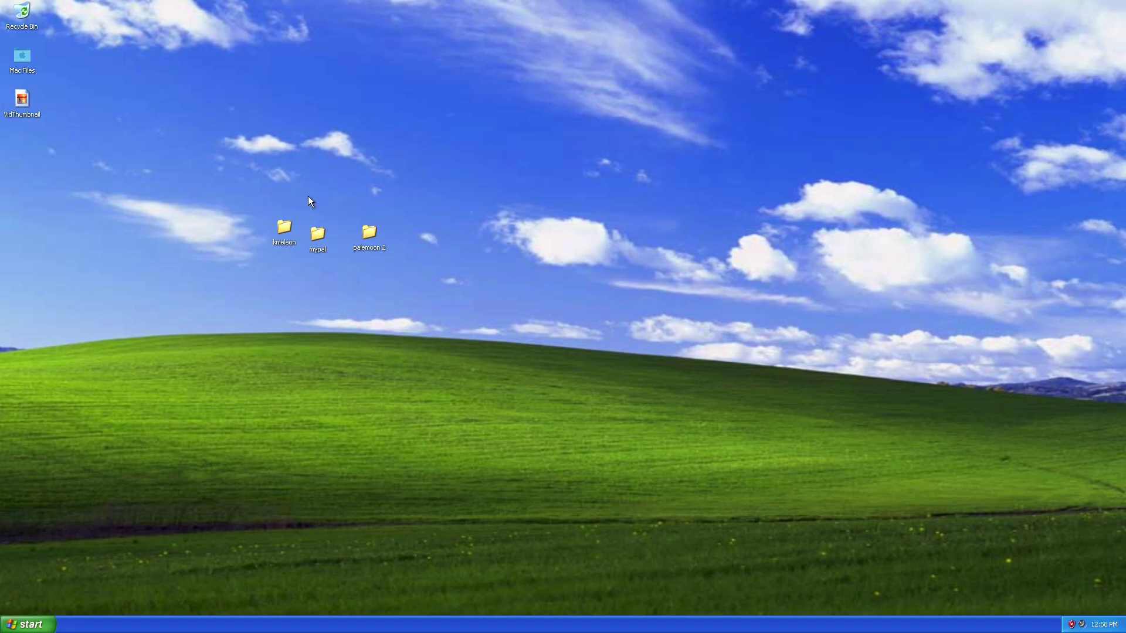
double_click(285, 227)
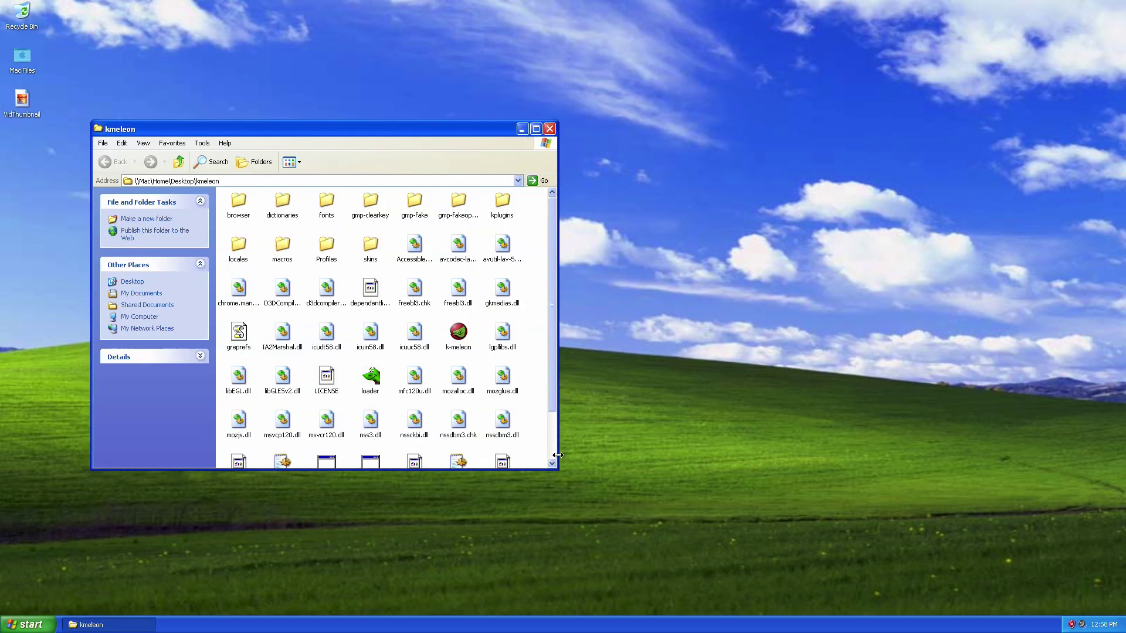
left_click_drag(557, 455, 858, 451)
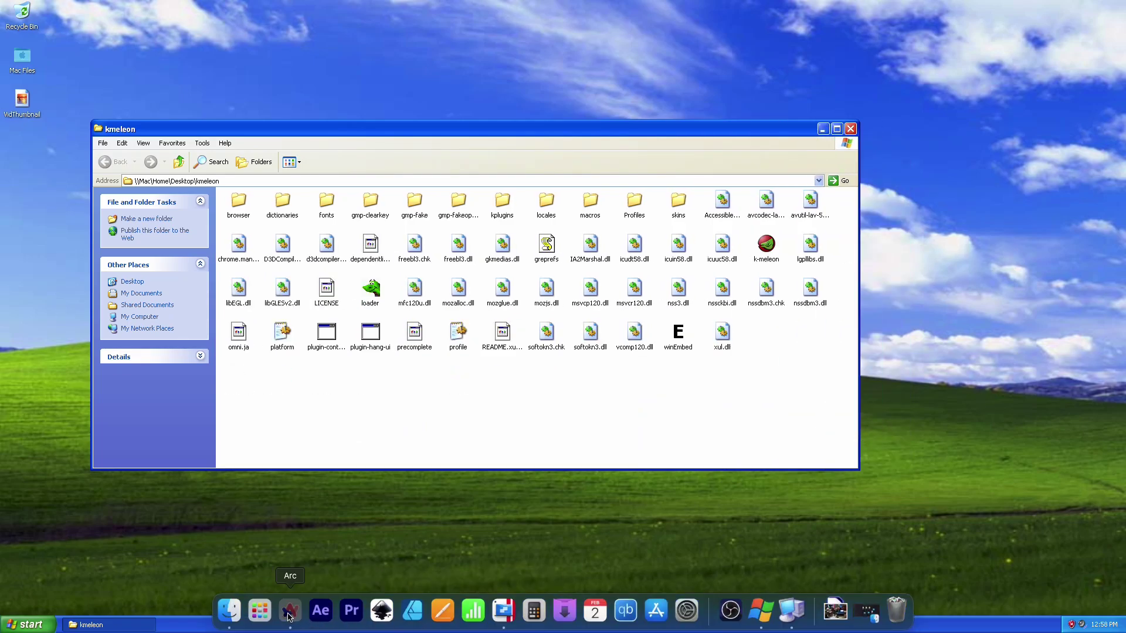
Show Arc's K-Meleon homepage tab and highlight its heading and tagline
left_click(290, 614)
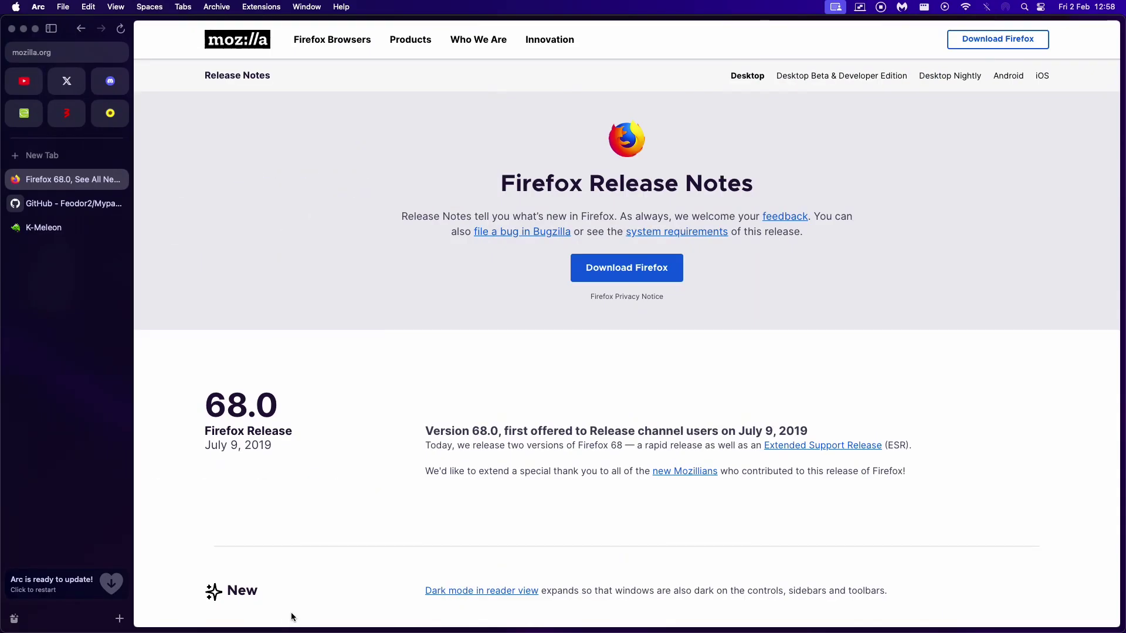
left_click(40, 227)
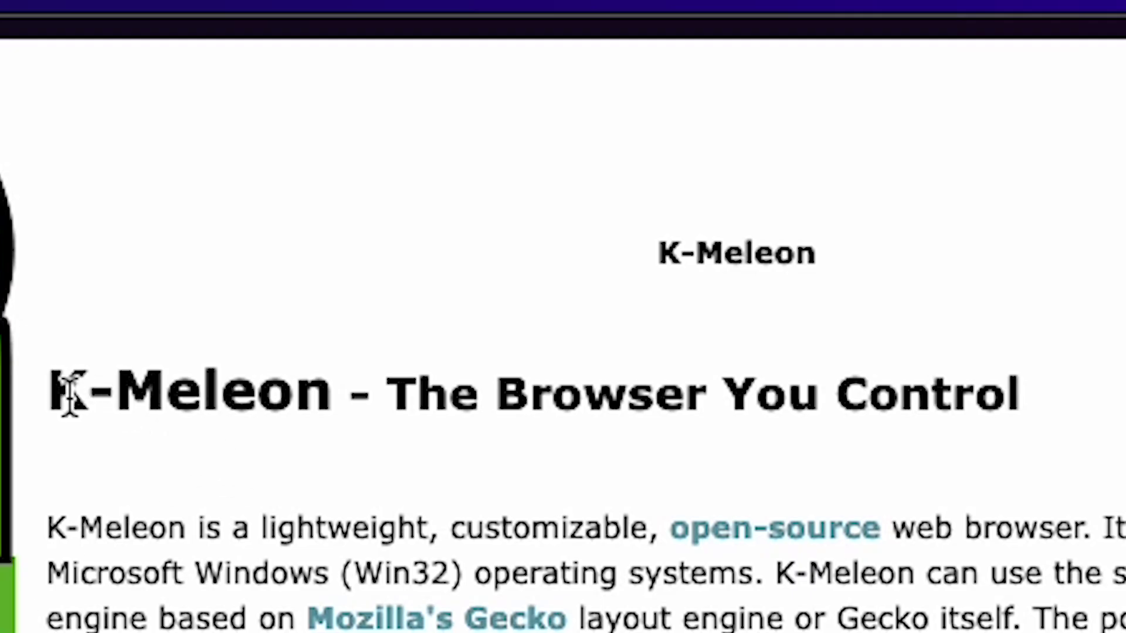
left_click_drag(516, 102, 647, 105)
left_click_drag(637, 405, 1050, 410)
left_click(856, 127)
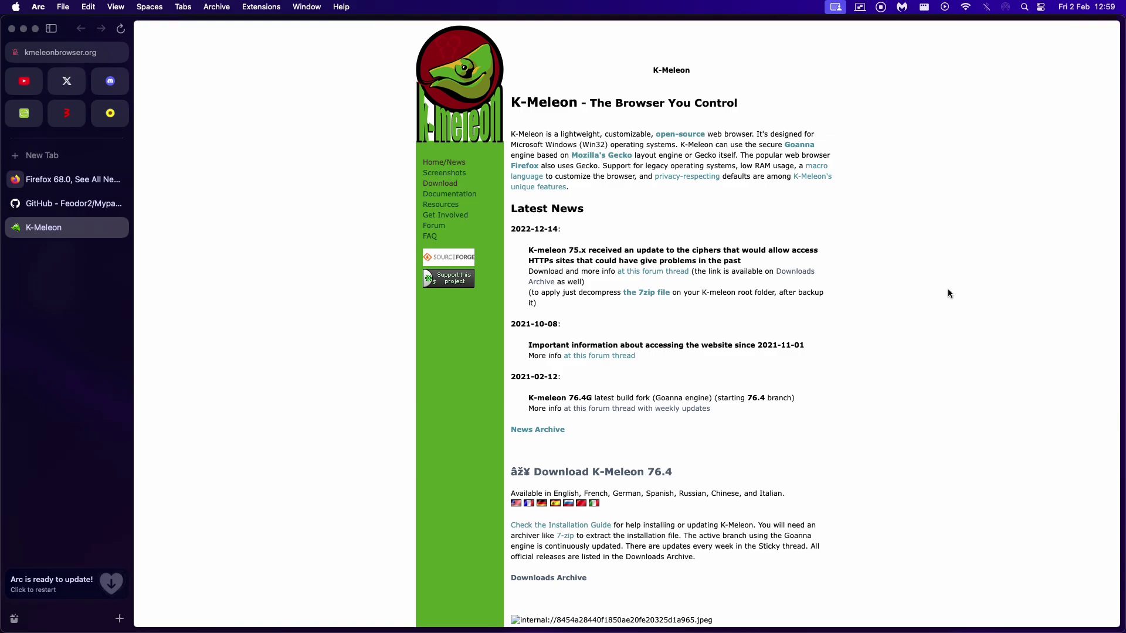
Highlight the 2021-10-08 news date, then clear the selection
mouse_move(876, 621)
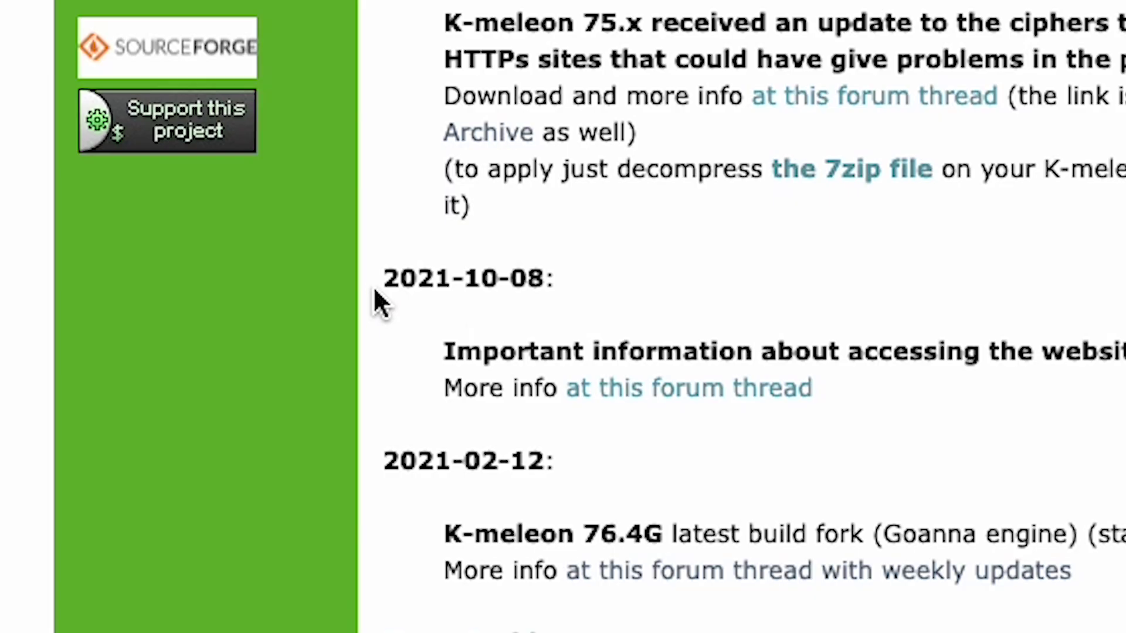
left_click_drag(509, 327, 557, 327)
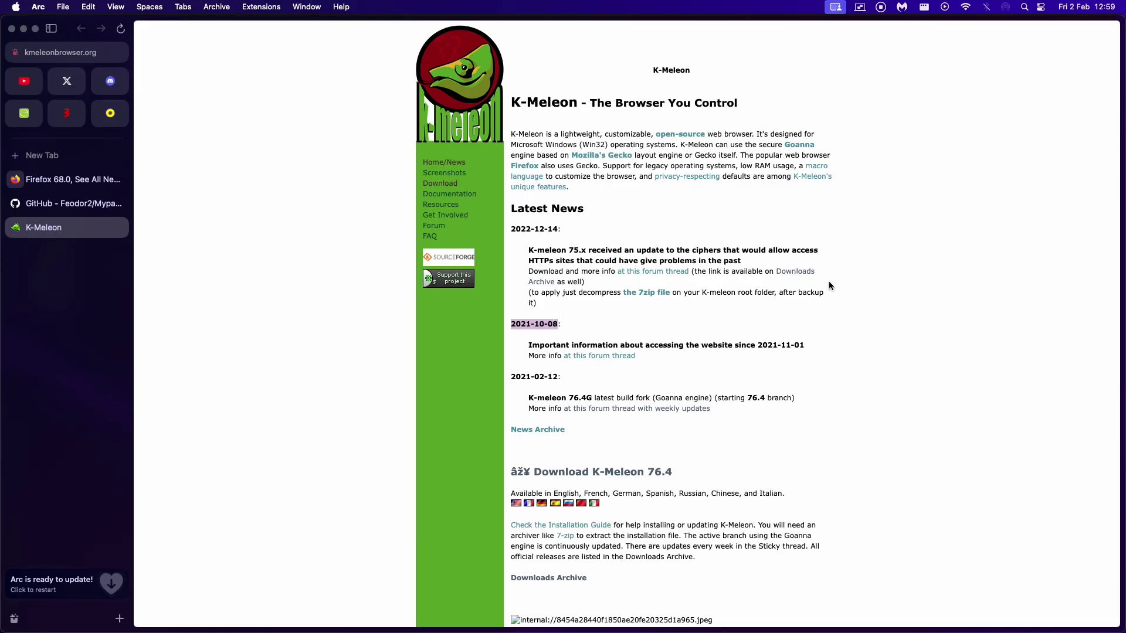
left_click(856, 284)
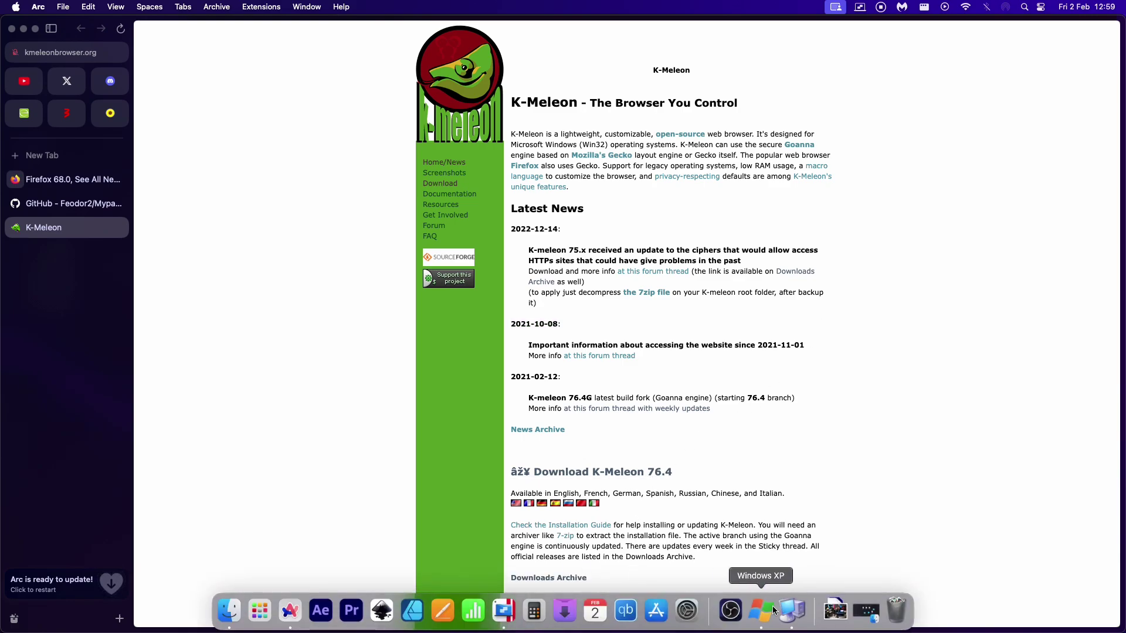
In the Windows XP VM, launch K-Meleon from the kmeleon folder and decline session restore
left_click(770, 606)
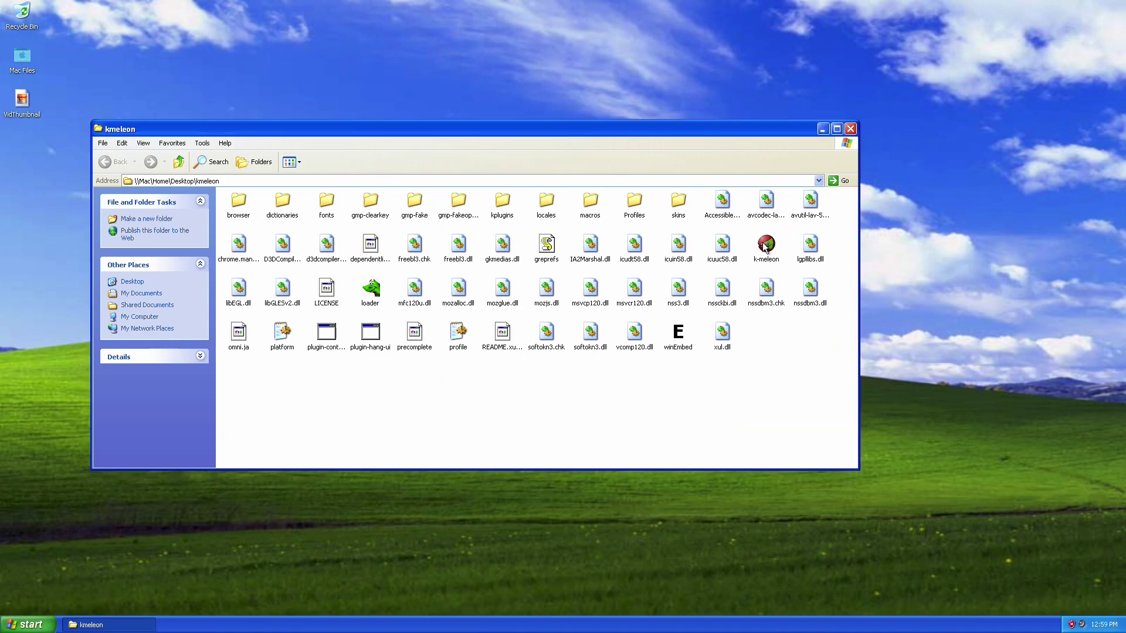
type("k-m")
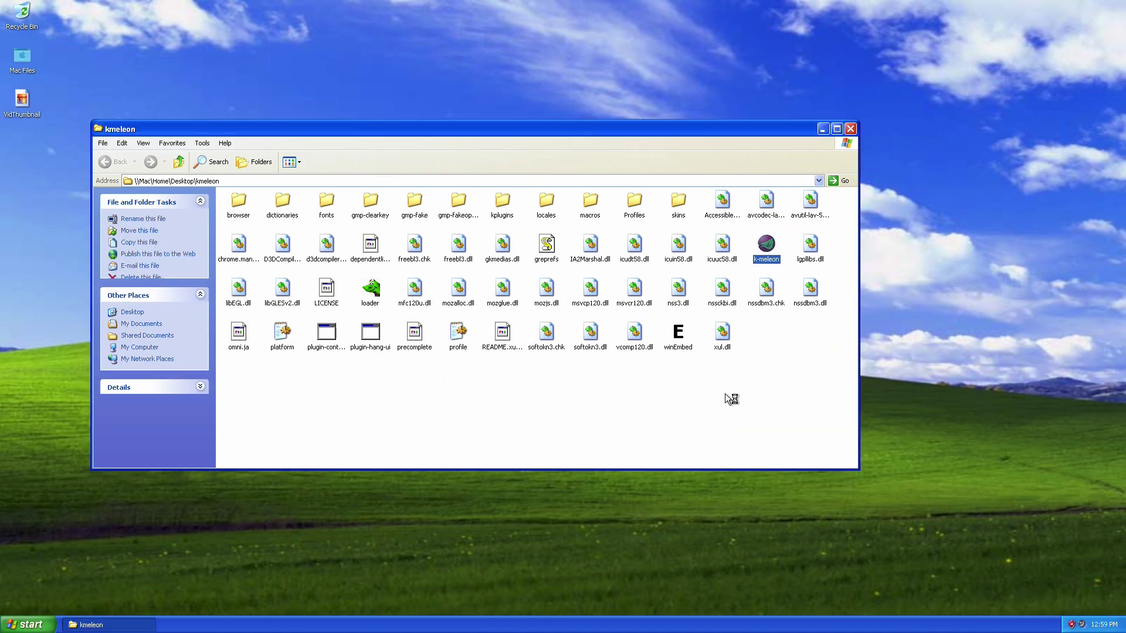
key("Return")
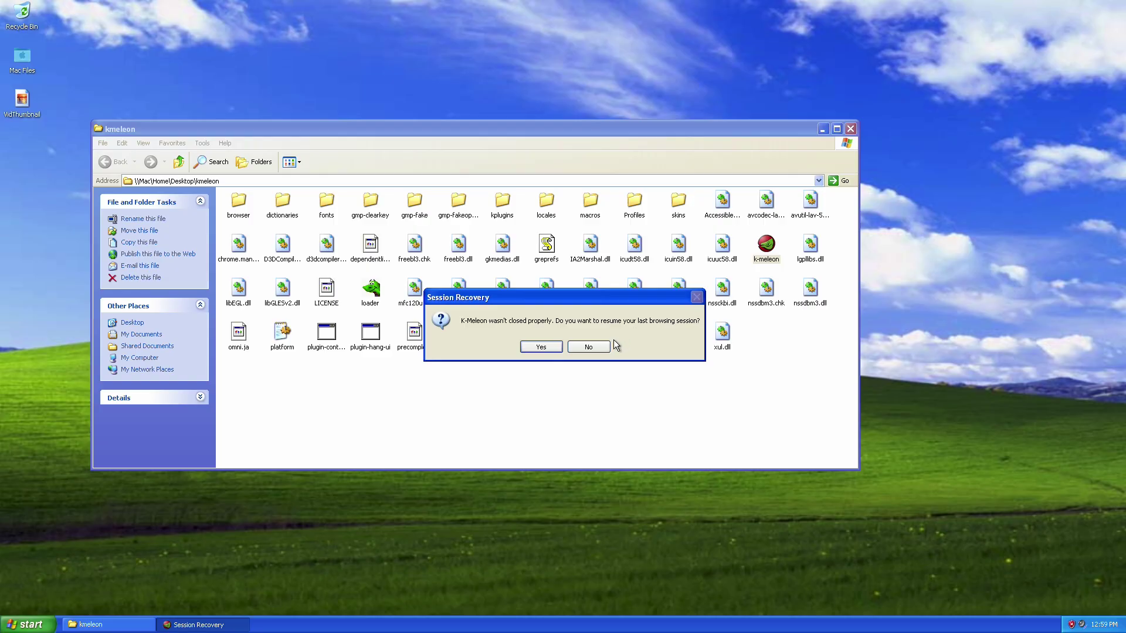
left_click(607, 347)
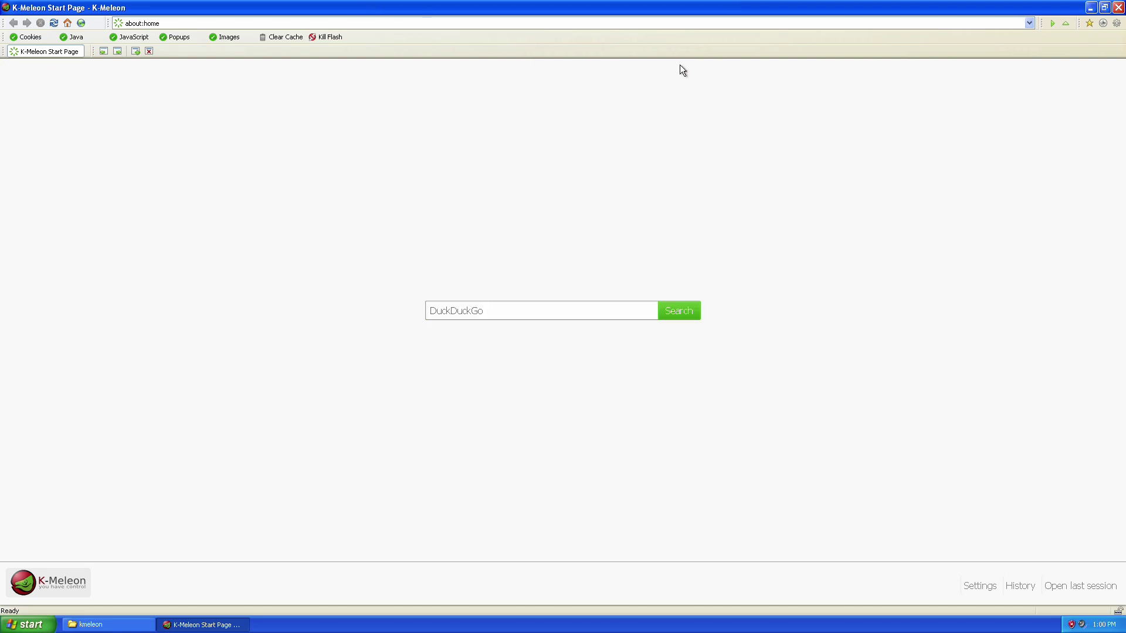
left_click(216, 38)
left_click(227, 36)
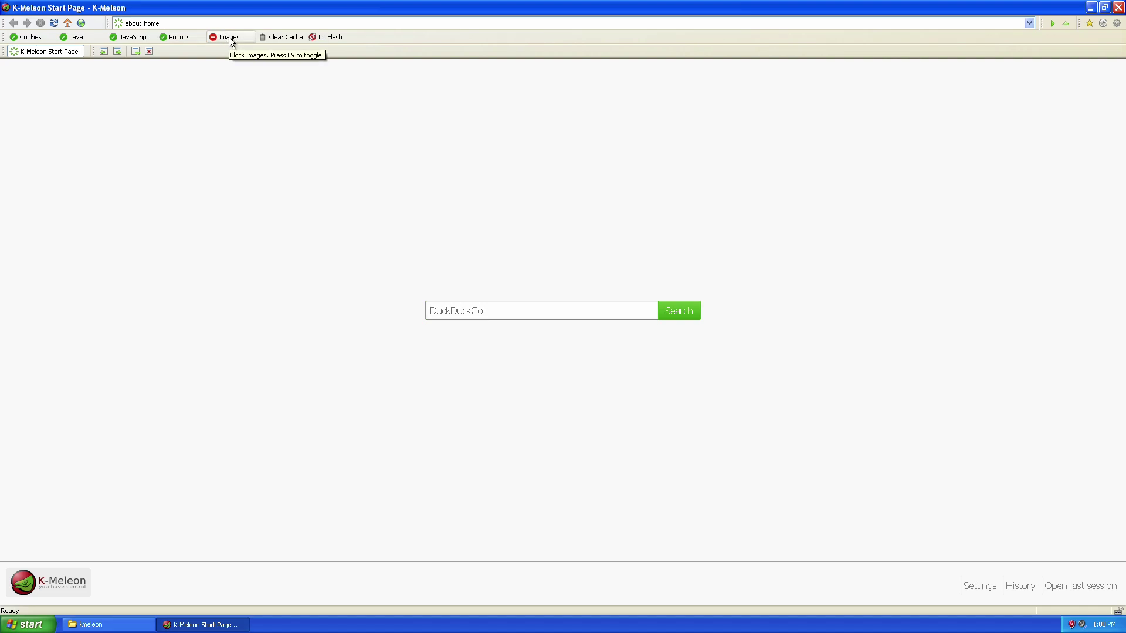
left_click(229, 37)
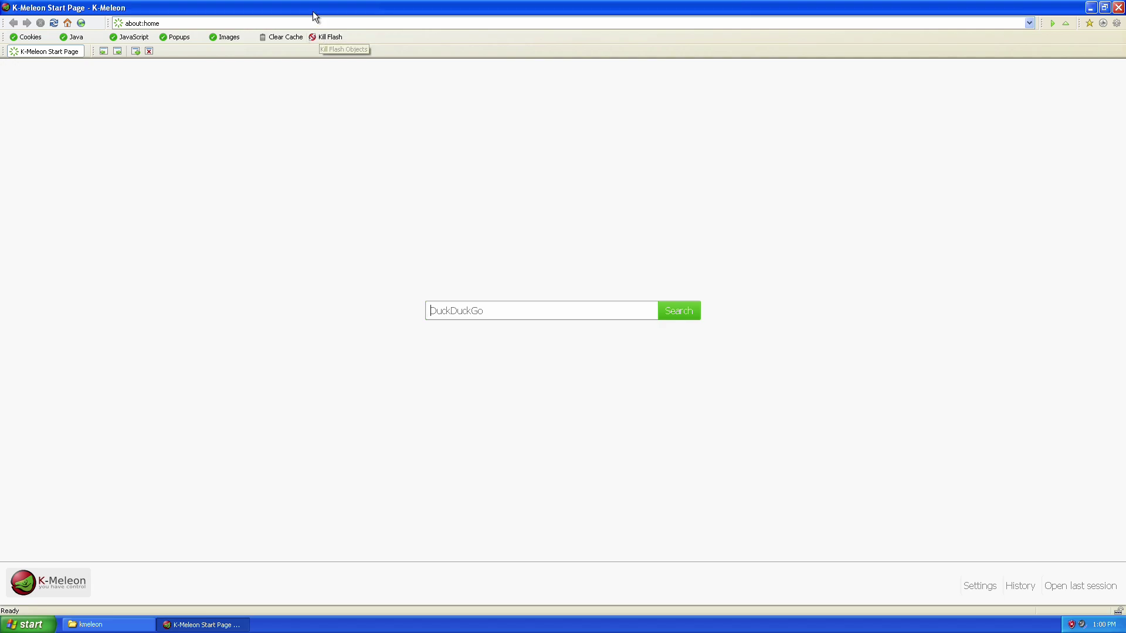
Search DuckDuckGo for the saved entry Google and block images from loading
left_click(510, 306)
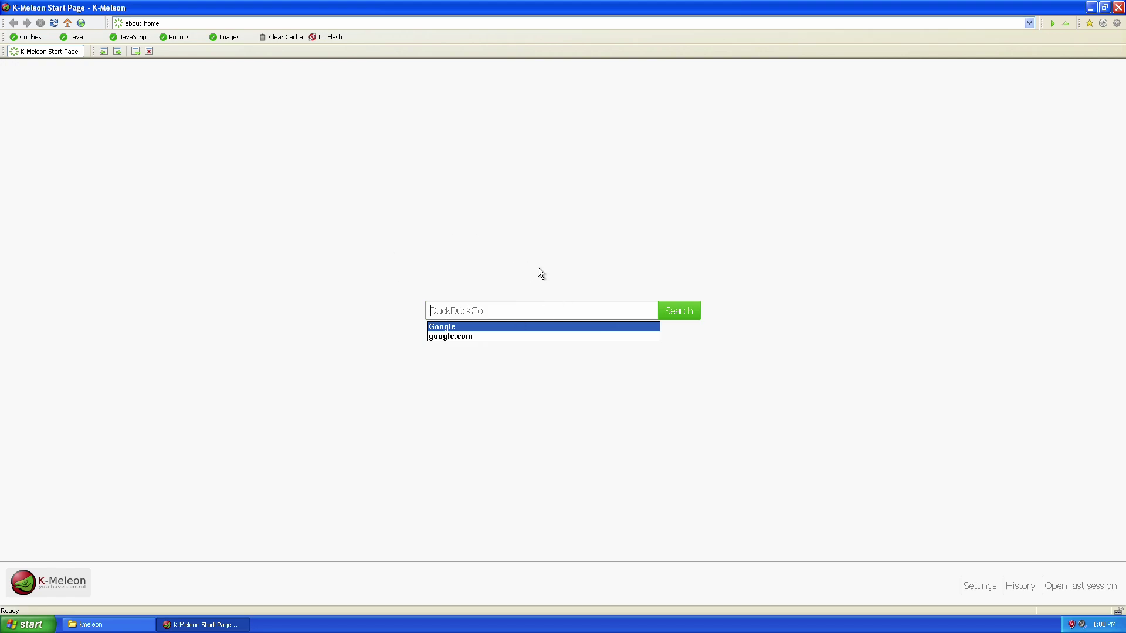
left_click(513, 327)
left_click(689, 306)
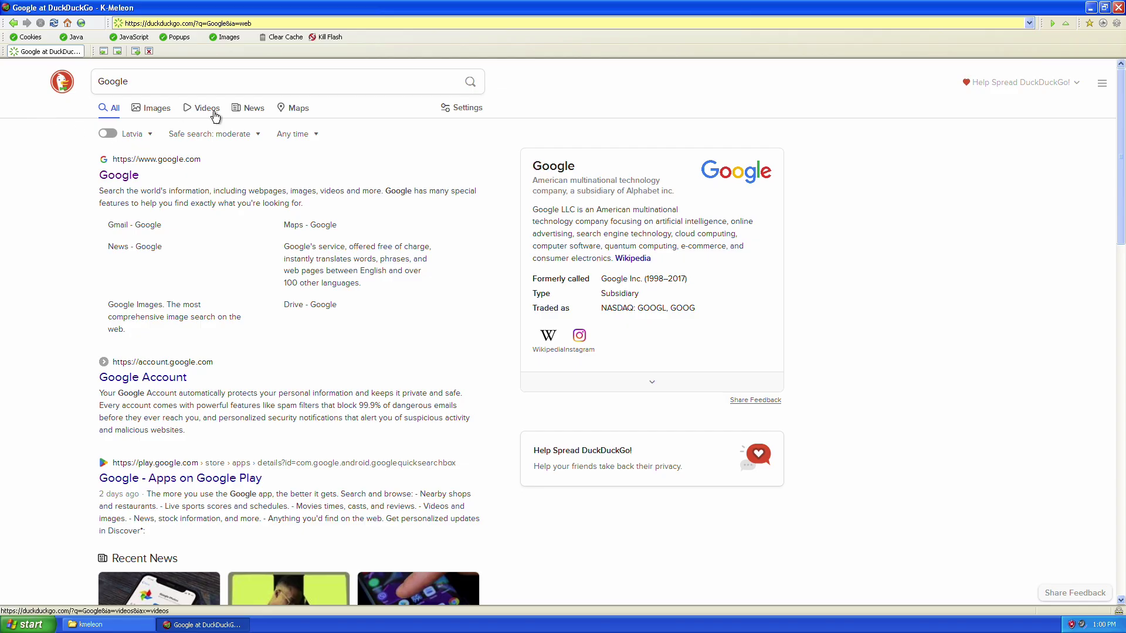
left_click(224, 38)
left_click(76, 38)
left_click(76, 39)
left_click(54, 22)
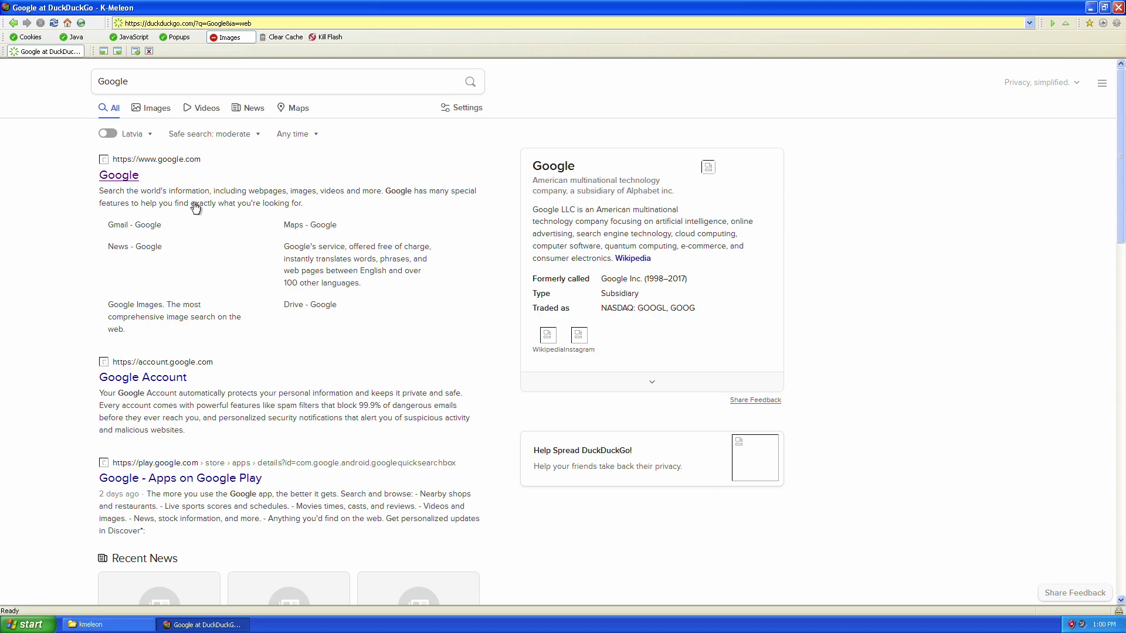
Browse the image results for Google
left_click(152, 108)
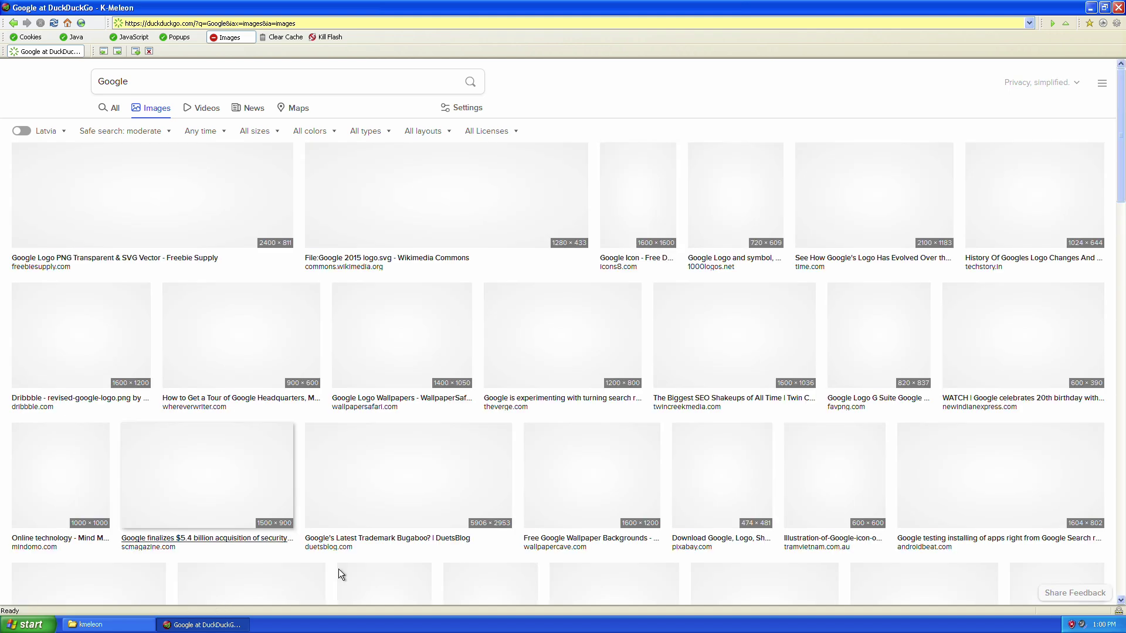
scroll(392, 484, "down", 5)
scroll(395, 477, "up", 5)
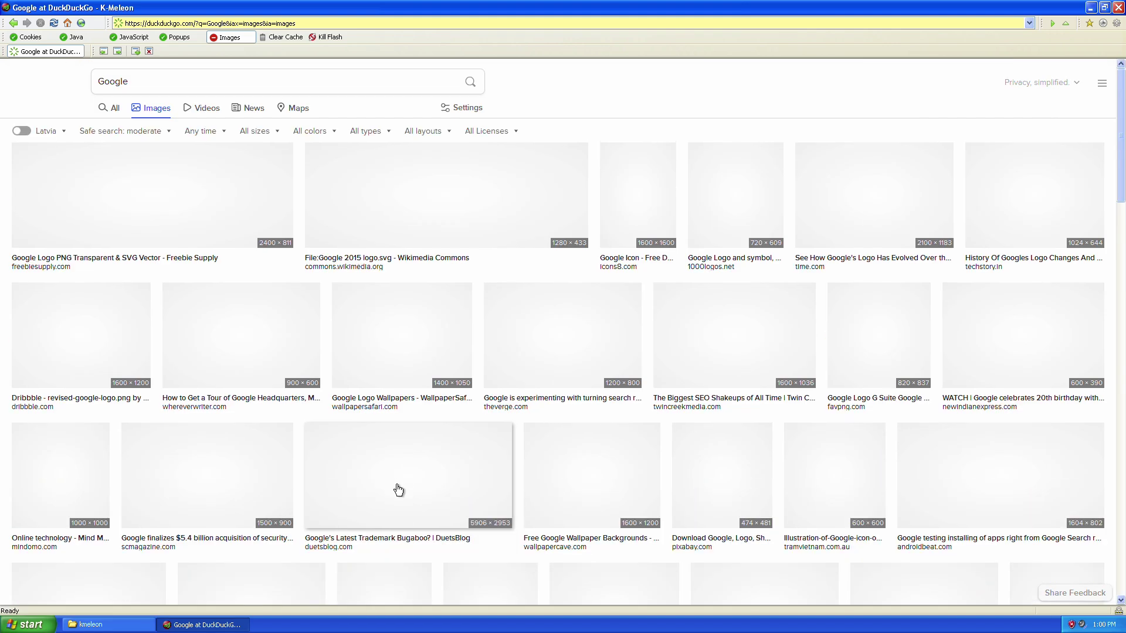
scroll(398, 486, "down", 5)
scroll(398, 490, "down", 5)
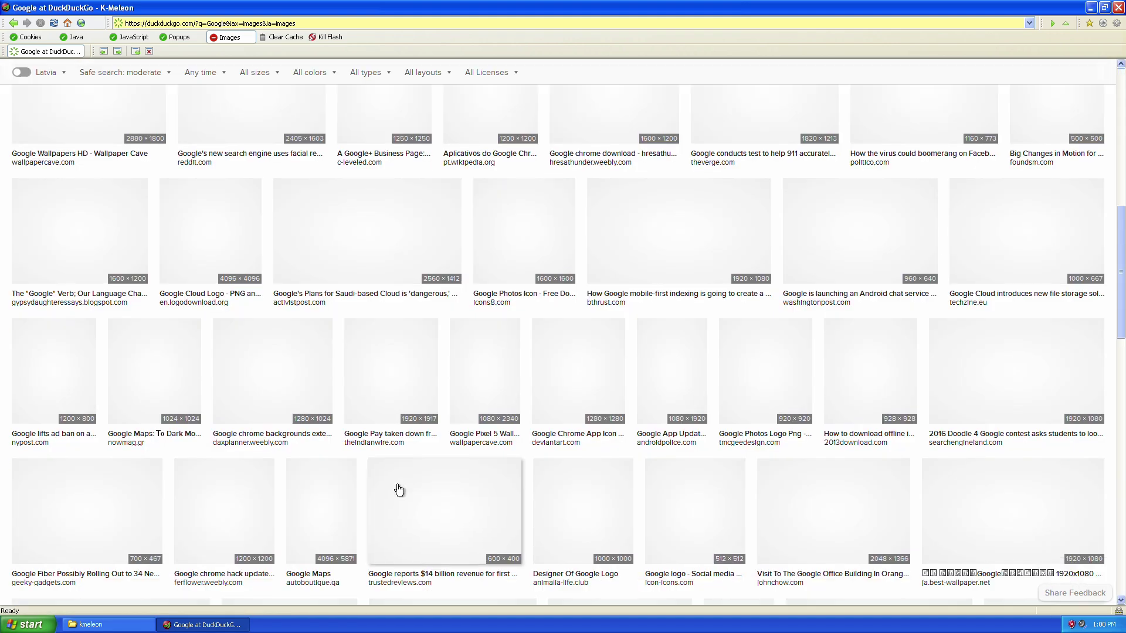
scroll(402, 483, "up", 8)
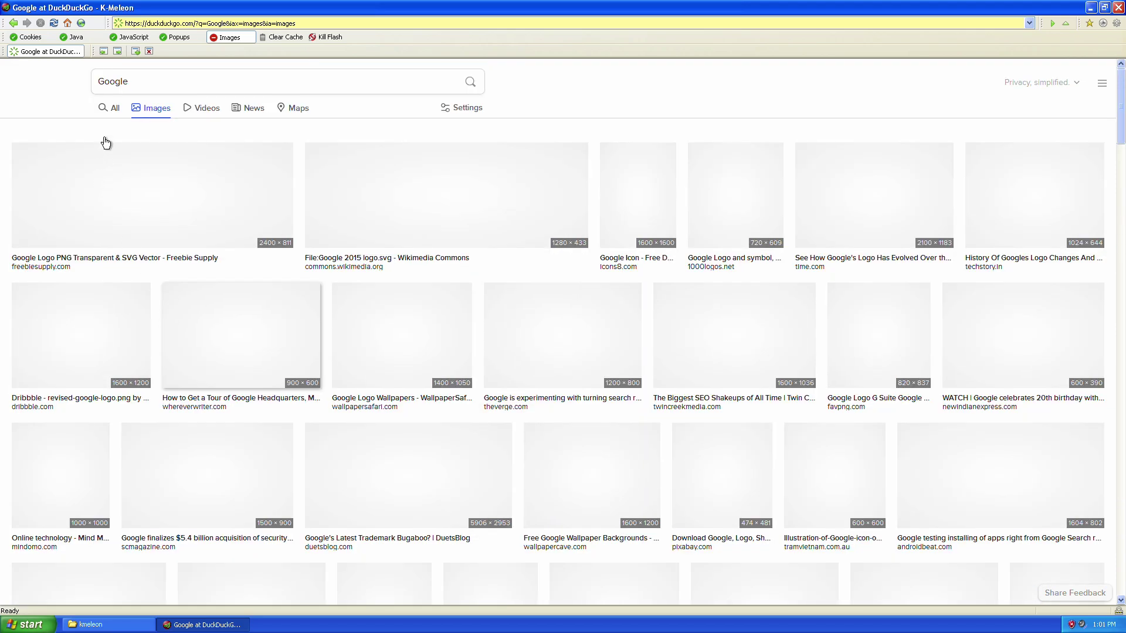
Go back to the web results, allow images again, and block JavaScript
left_click(112, 108)
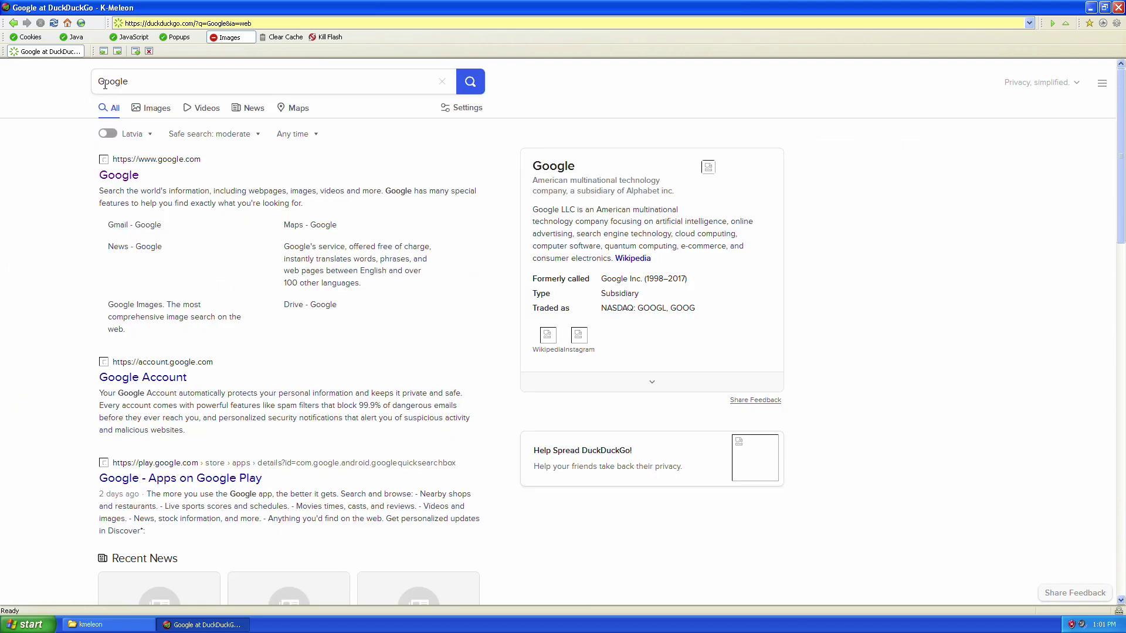
left_click(214, 37)
left_click(136, 37)
Reload into the html.duckduckgo.com results, scroll through them, and re-allow JavaScript
left_click(58, 24)
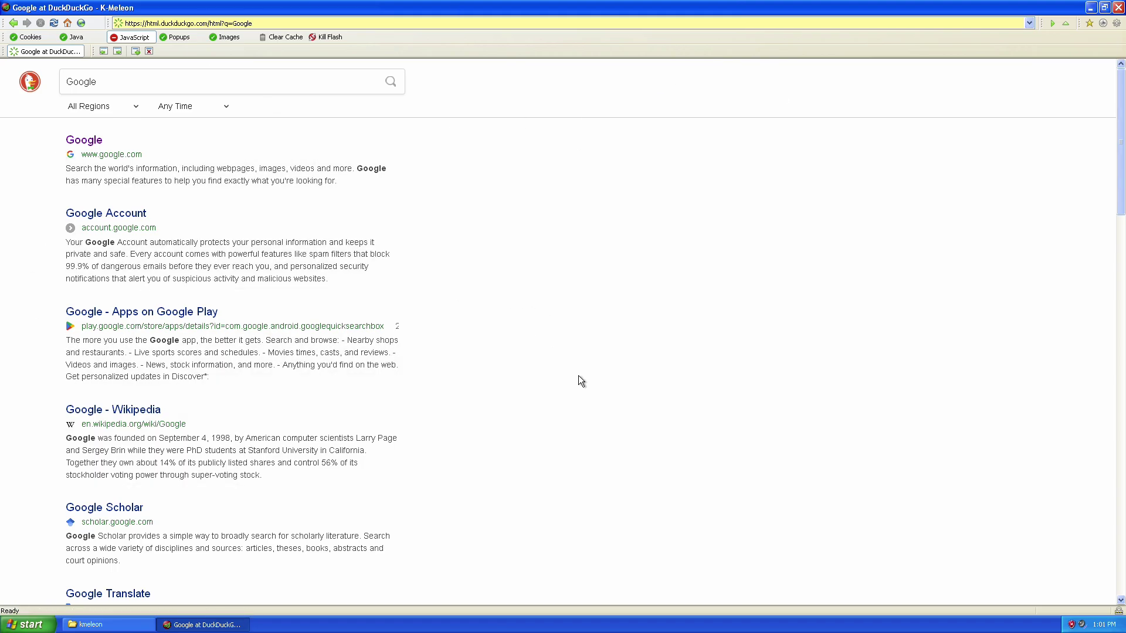
scroll(578, 375, "down", 9)
scroll(582, 373, "down", 10)
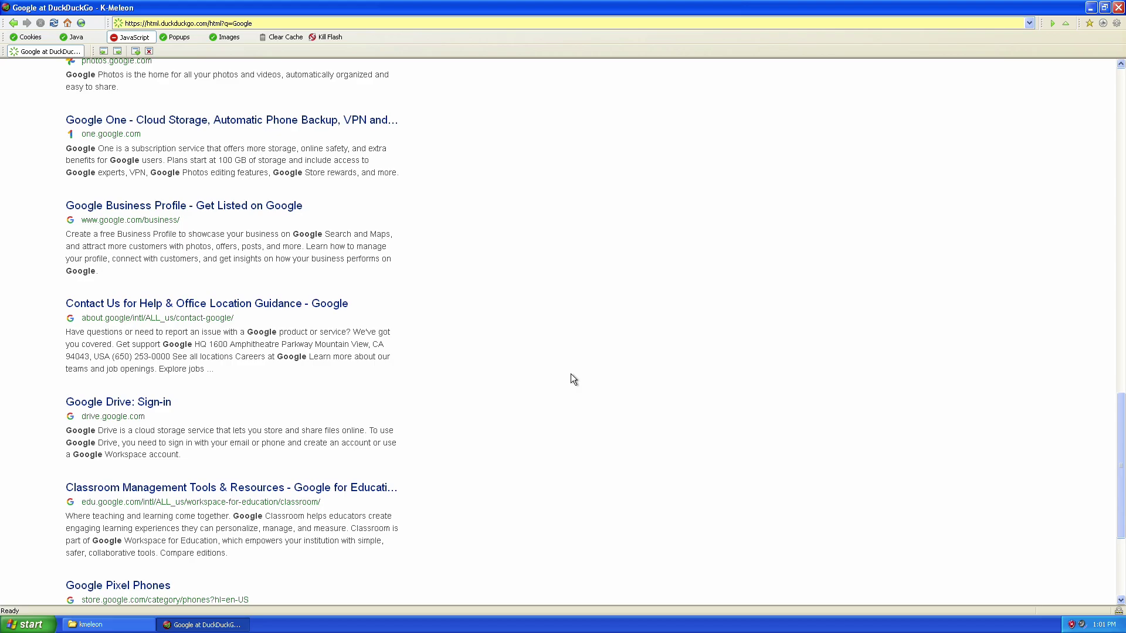
scroll(572, 375, "up", 19)
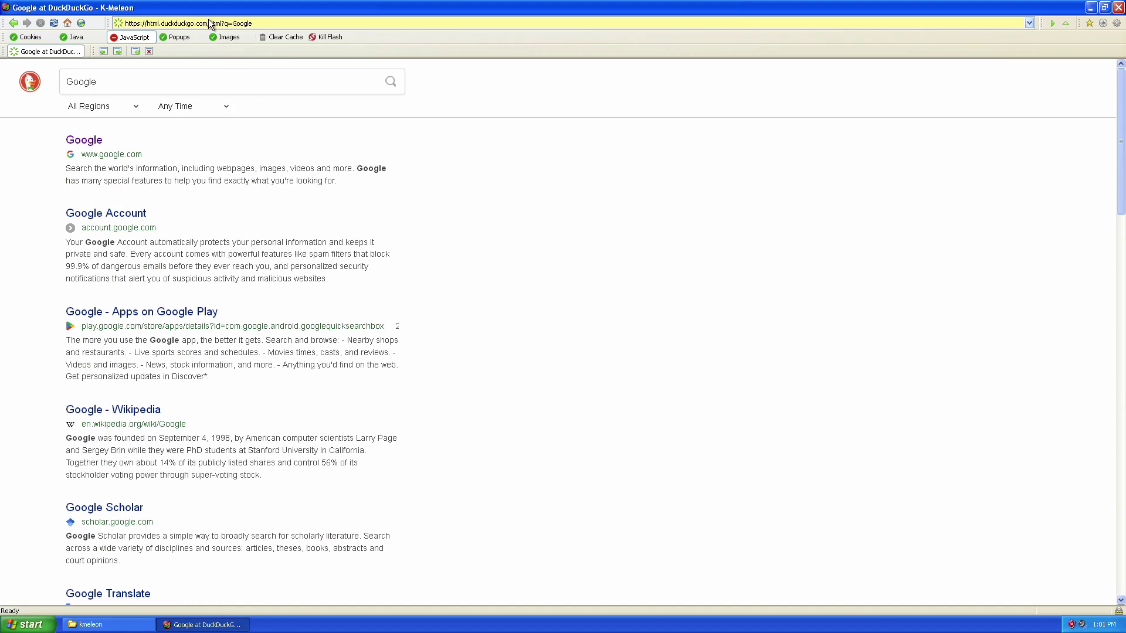
left_click(209, 22)
left_click(130, 37)
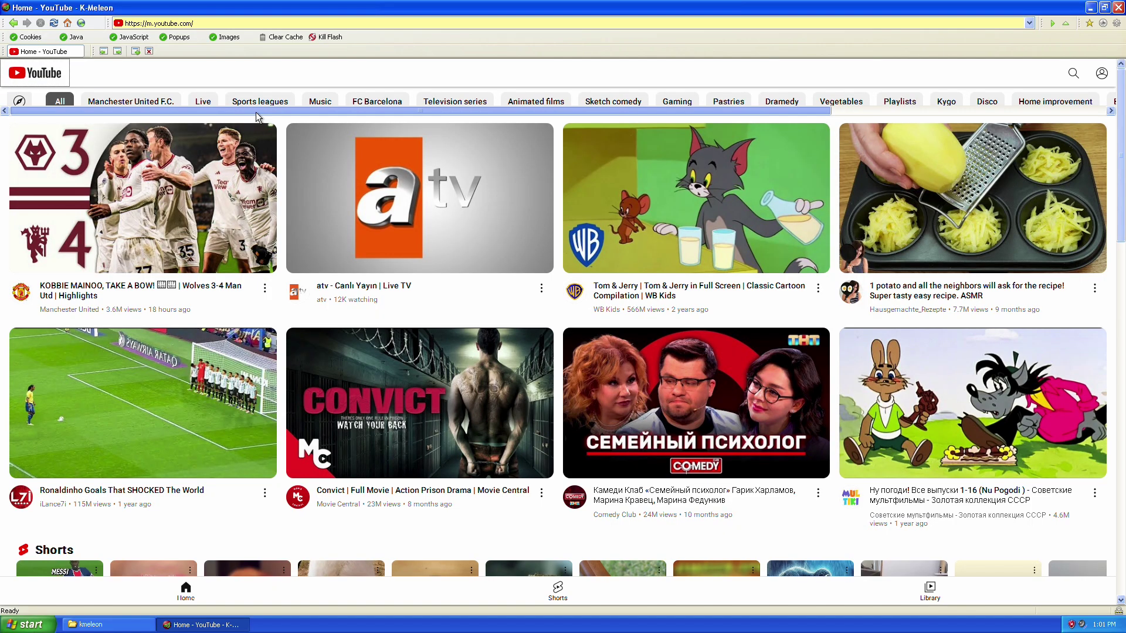
Change the address to m.youtube.com and load the mobile YouTube home page
mouse_move(256, 113)
left_mouse_down()
mouse_move(738, 91)
mouse_move(401, 65)
mouse_move(0, 6)
mouse_move(45, 29)
left_mouse_up()
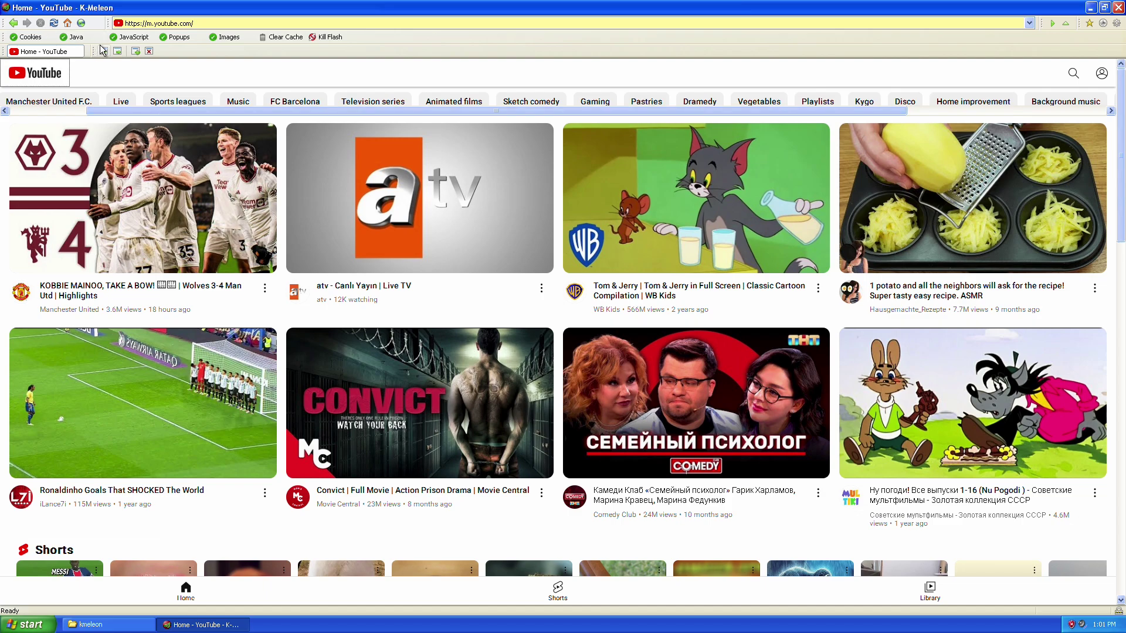
left_click(160, 72)
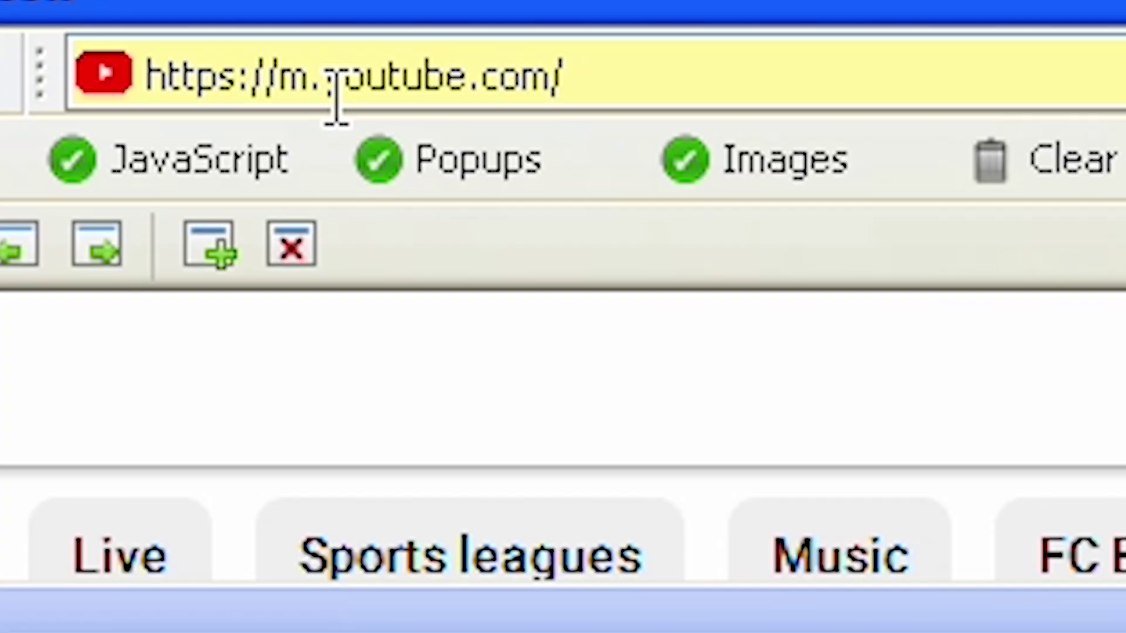
left_click(155, 24)
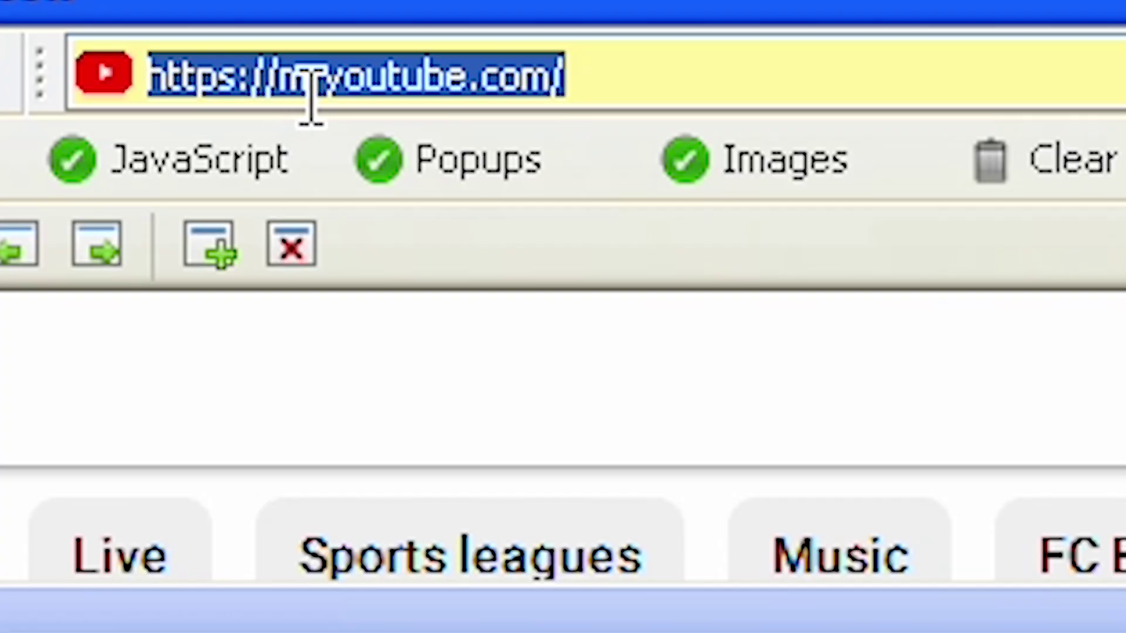
left_click(152, 24)
left_click_drag(329, 94, 282, 93)
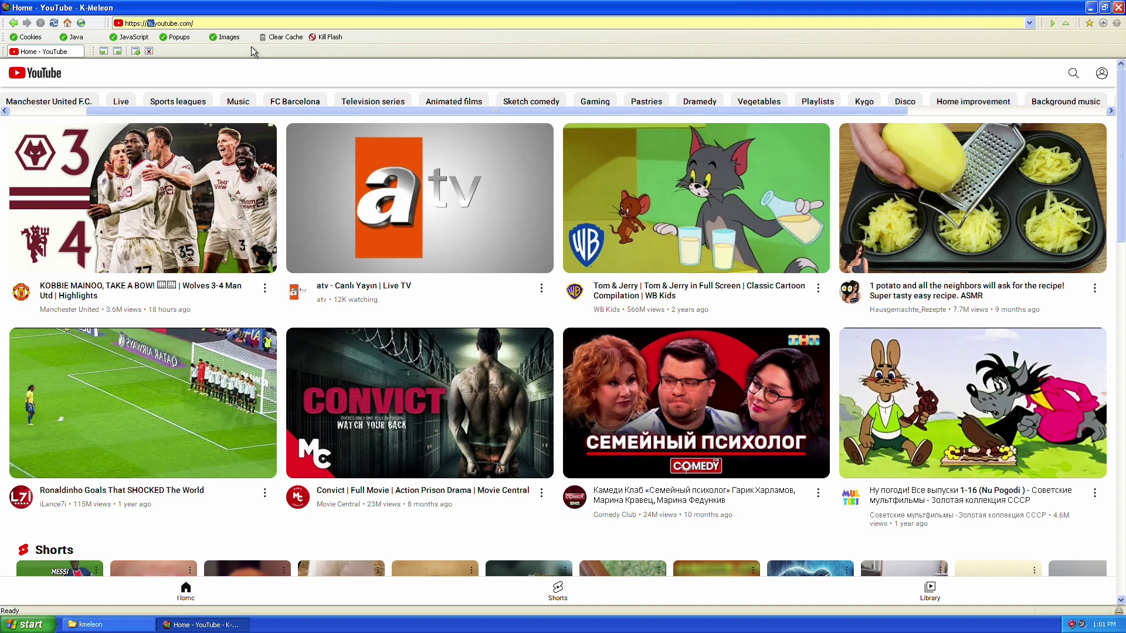
type("m.")
key("Return")
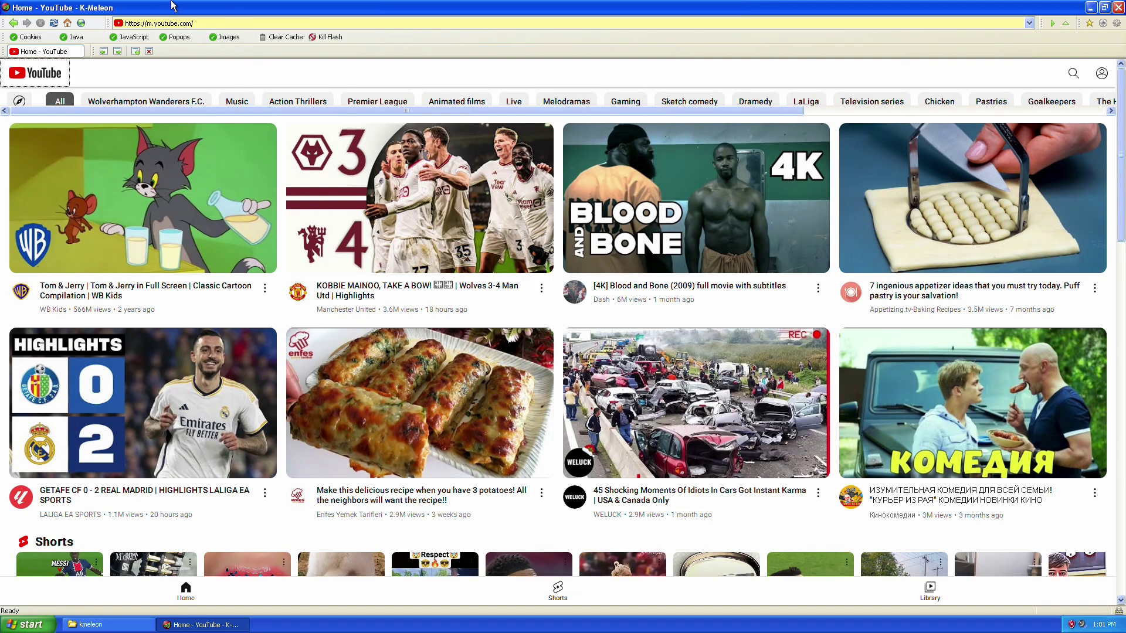
mouse_move(176, 5)
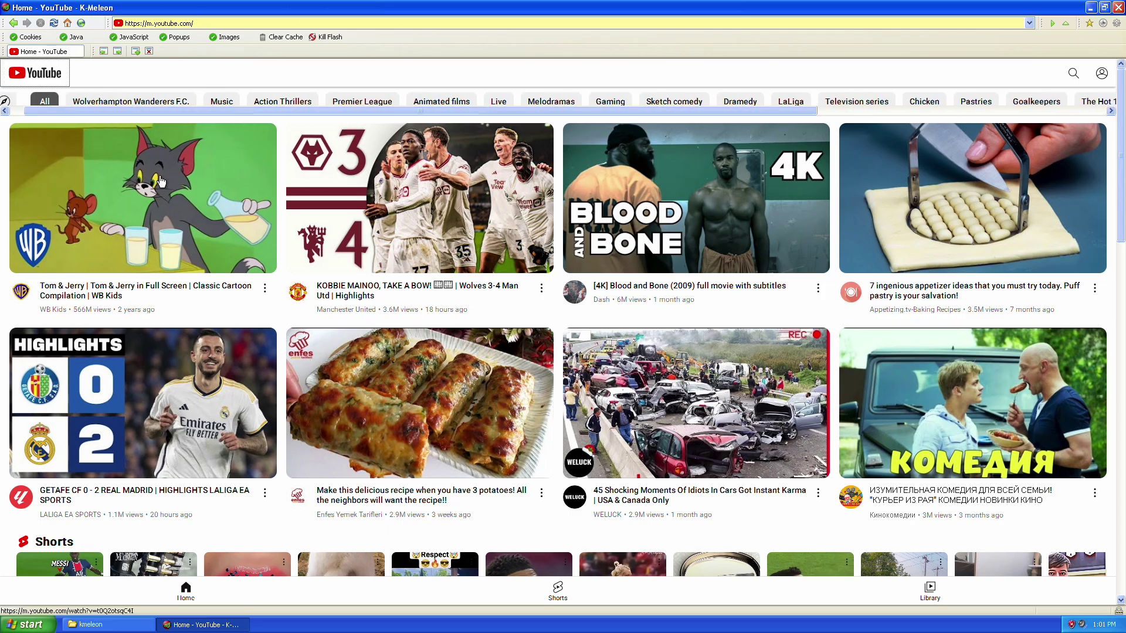
scroll(287, 192, "down", 10)
scroll(287, 192, "up", 6)
scroll(287, 191, "up", 5)
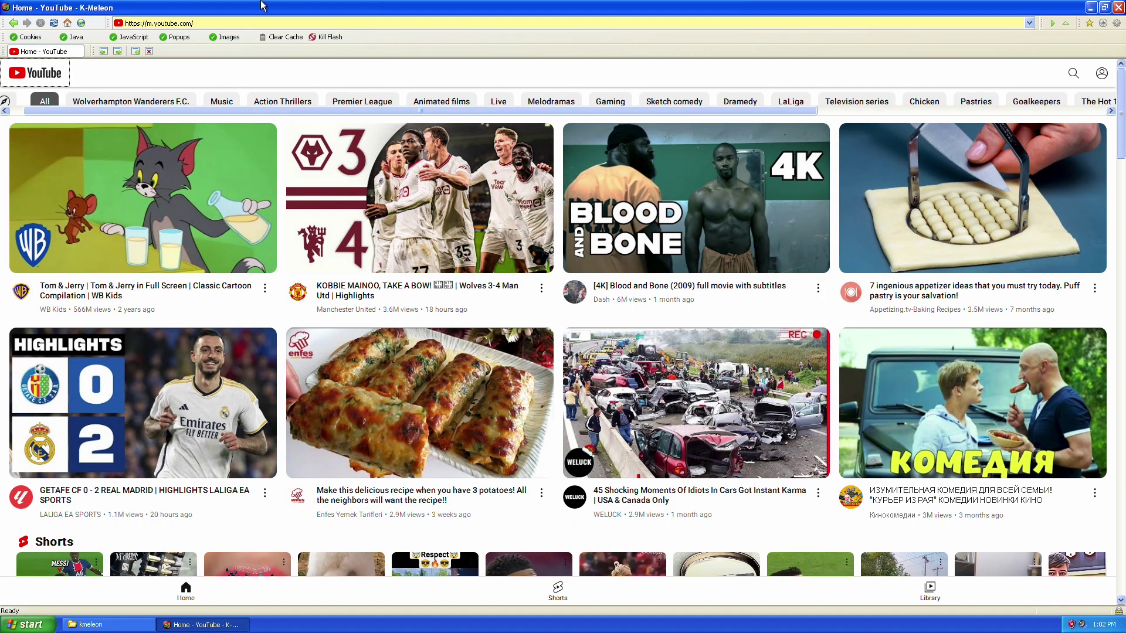
left_click(55, 24)
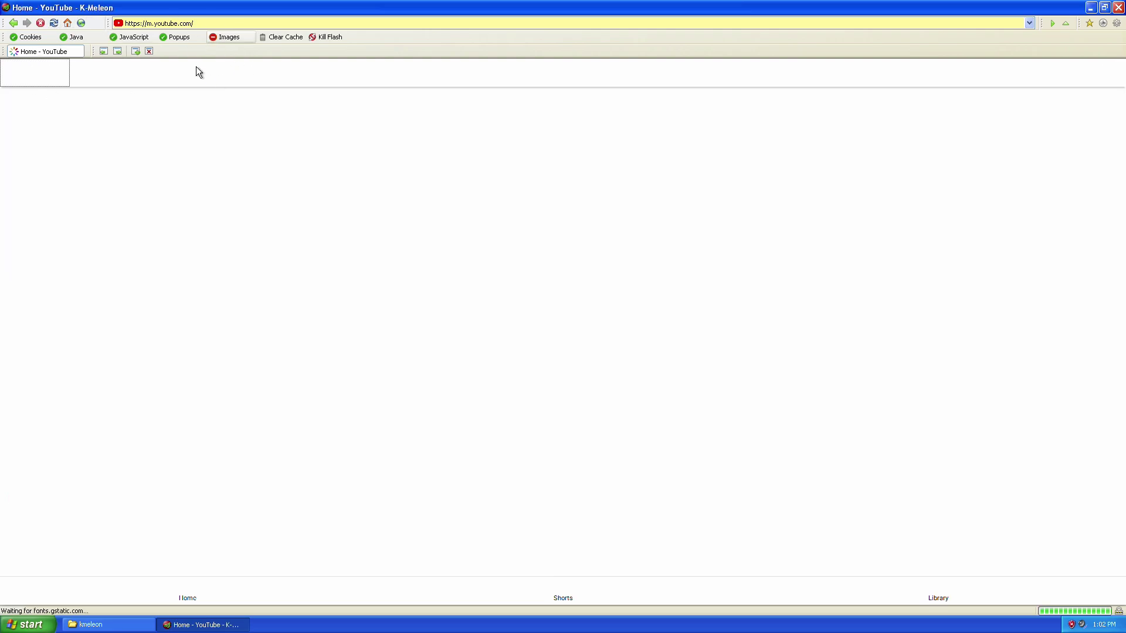
left_click(143, 37)
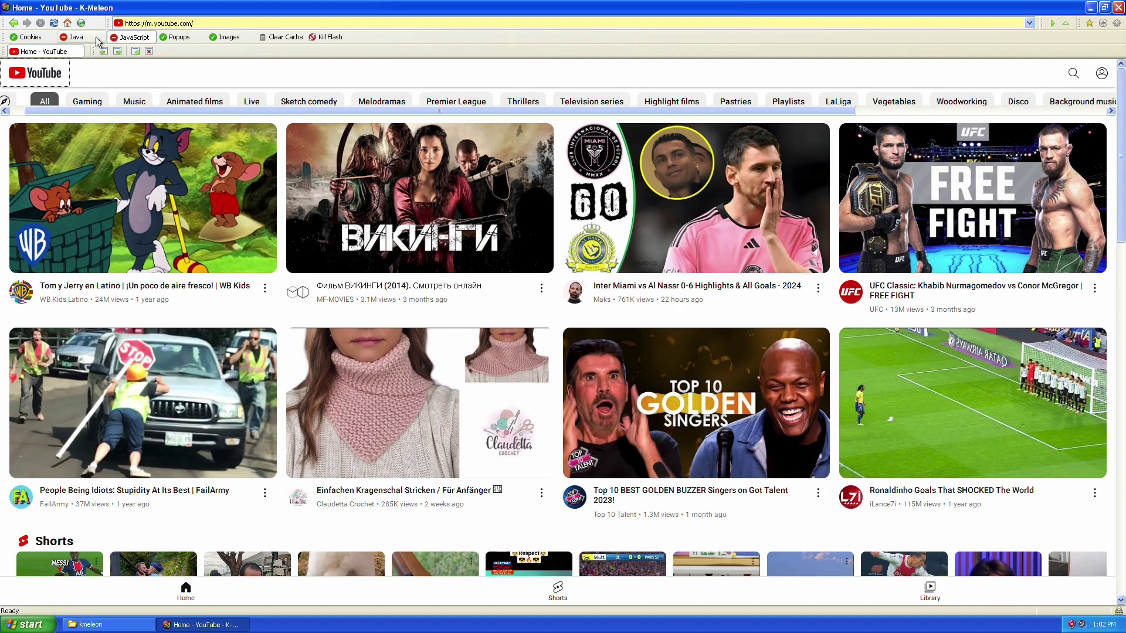
left_click(65, 37)
left_click(55, 24)
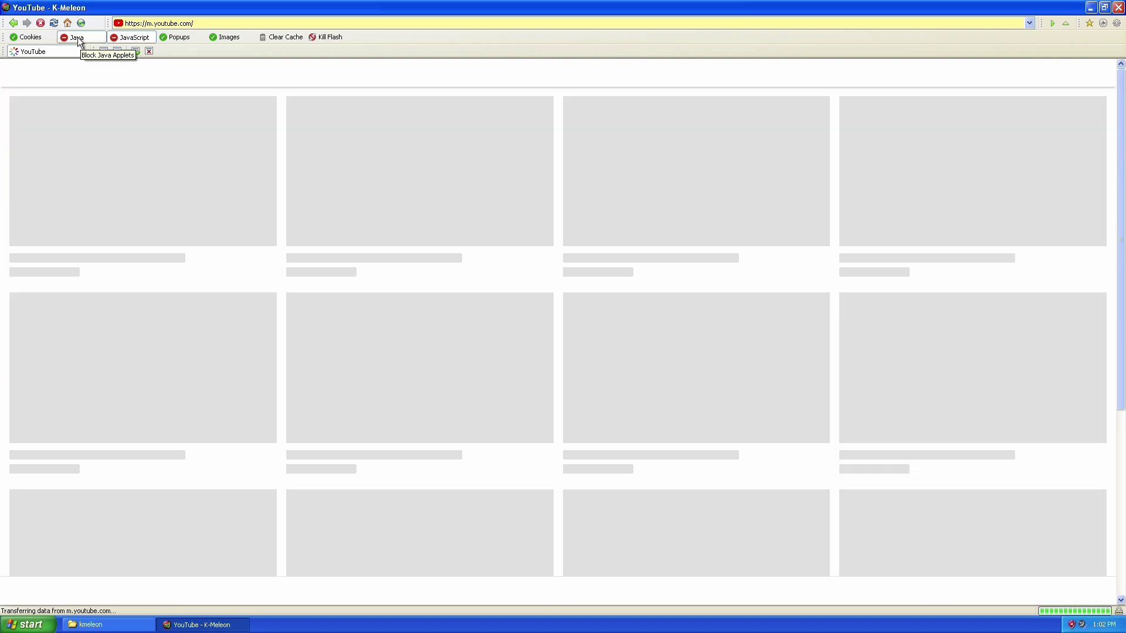
left_click(76, 38)
left_click(133, 37)
left_click(186, 37)
left_click(185, 37)
left_click(53, 23)
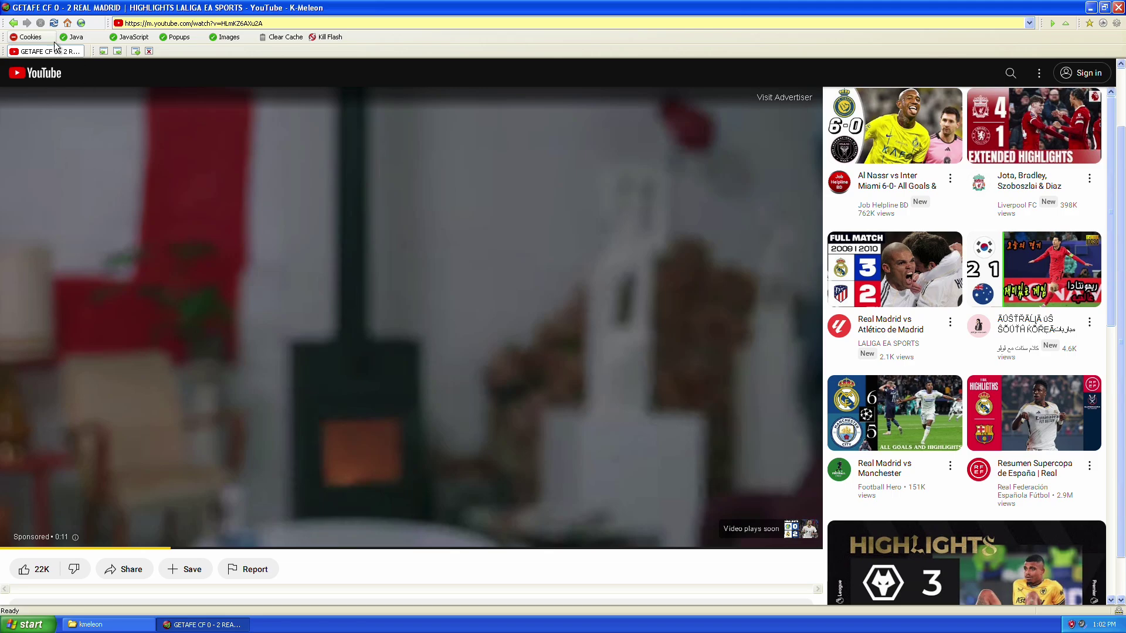
Let the GETAFE CF 0 - 2 REAL MADRID highlights play through the ad
scroll(919, 462, "down", 3)
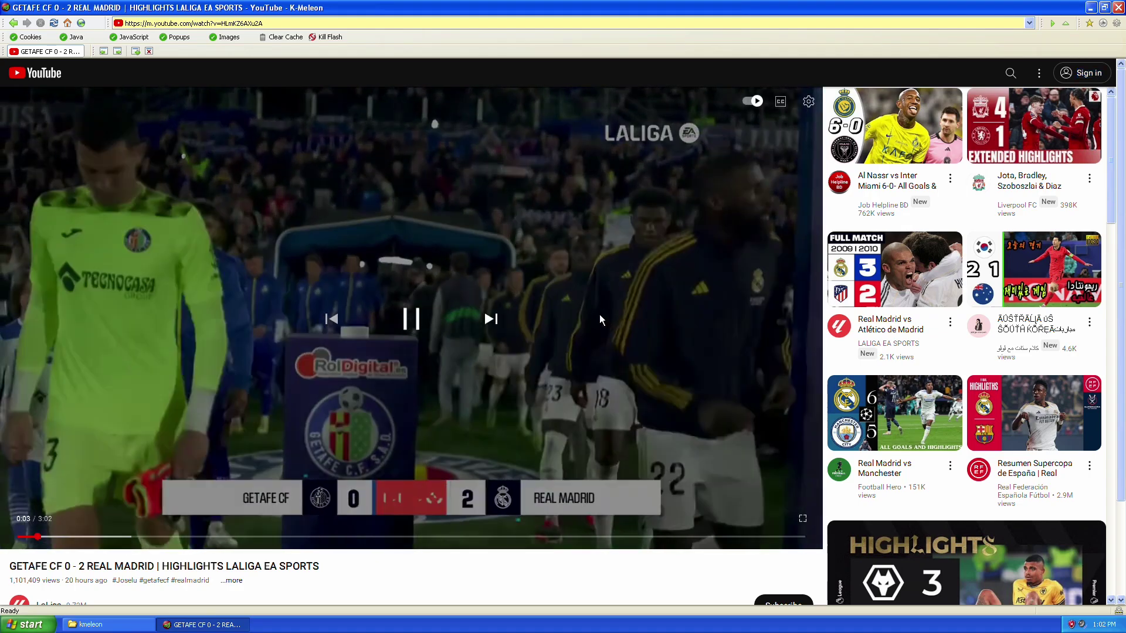
Pause the highlights video and set its playback quality to 1080p
left_click(403, 318)
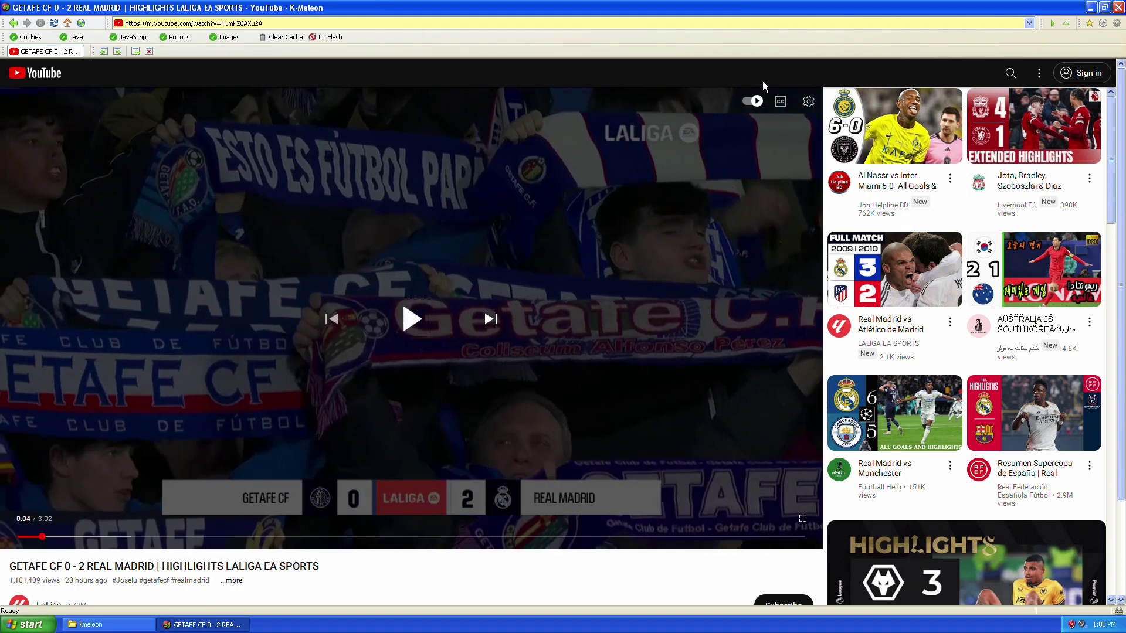
left_click(808, 103)
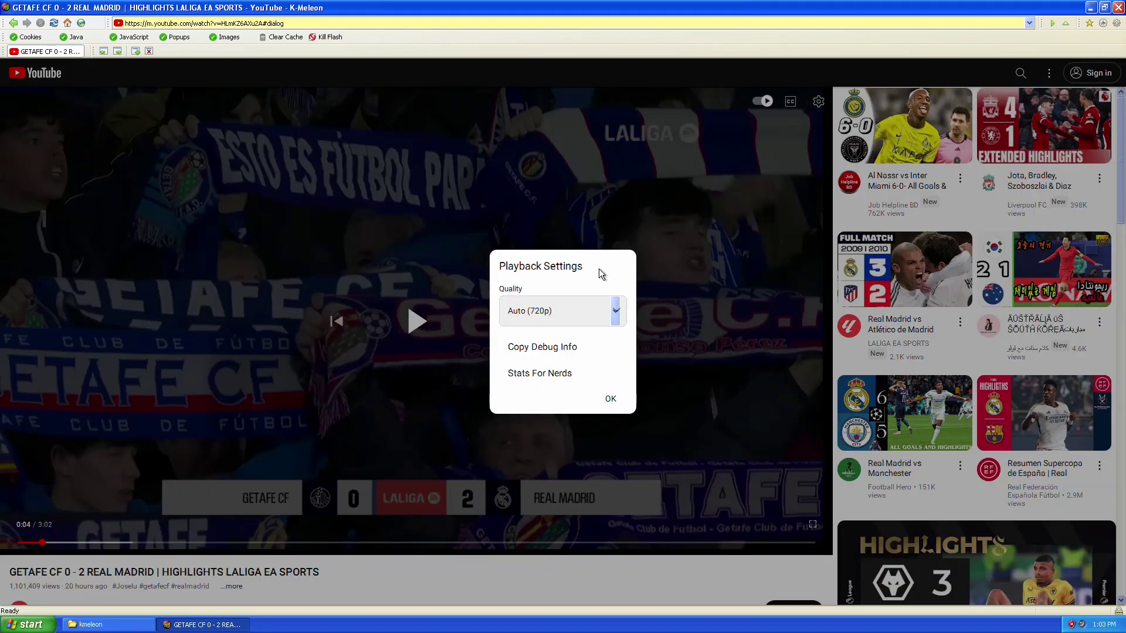
left_click(588, 311)
left_click(561, 329)
left_click(608, 399)
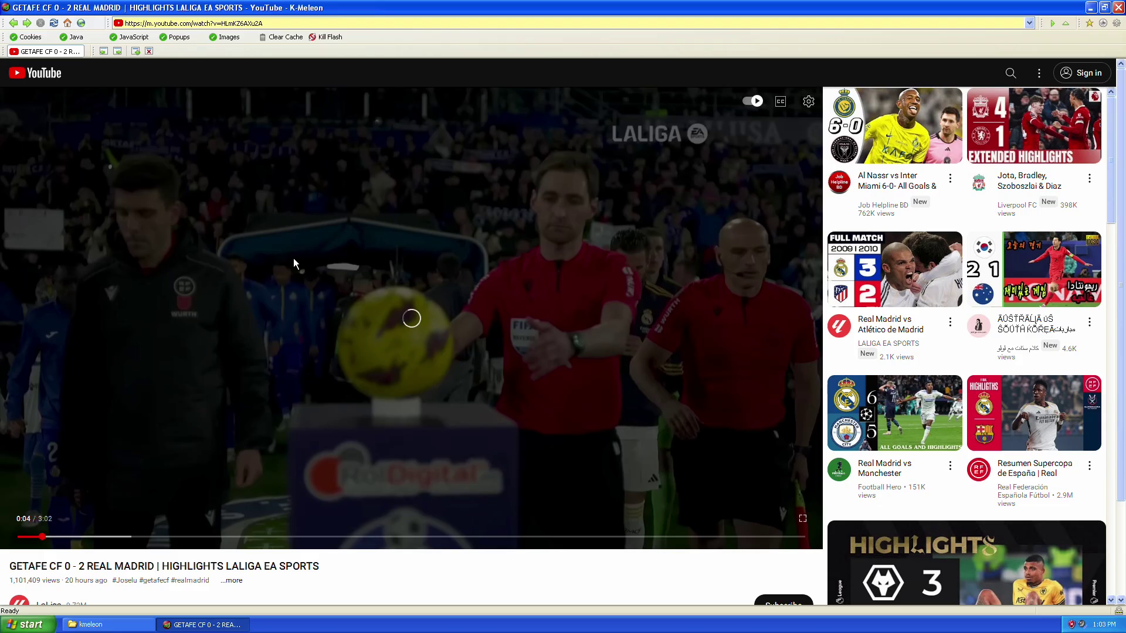
scroll(308, 583, "down", 3)
scroll(306, 583, "up", 3)
Leave the video and return to the K-Meleon Start Page
left_click(68, 23)
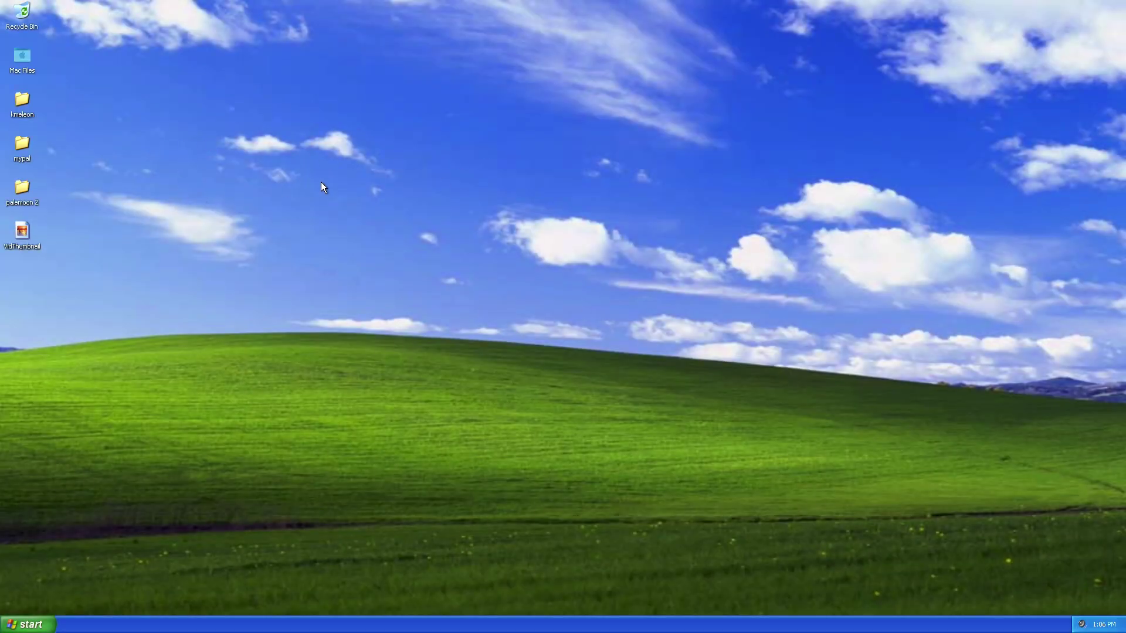
Move the palemoon 2 folder below VidThumbnail, open it, and select palemoon.exe
left_click(19, 193)
left_click_drag(150, 209, 55, 201)
left_click(94, 248)
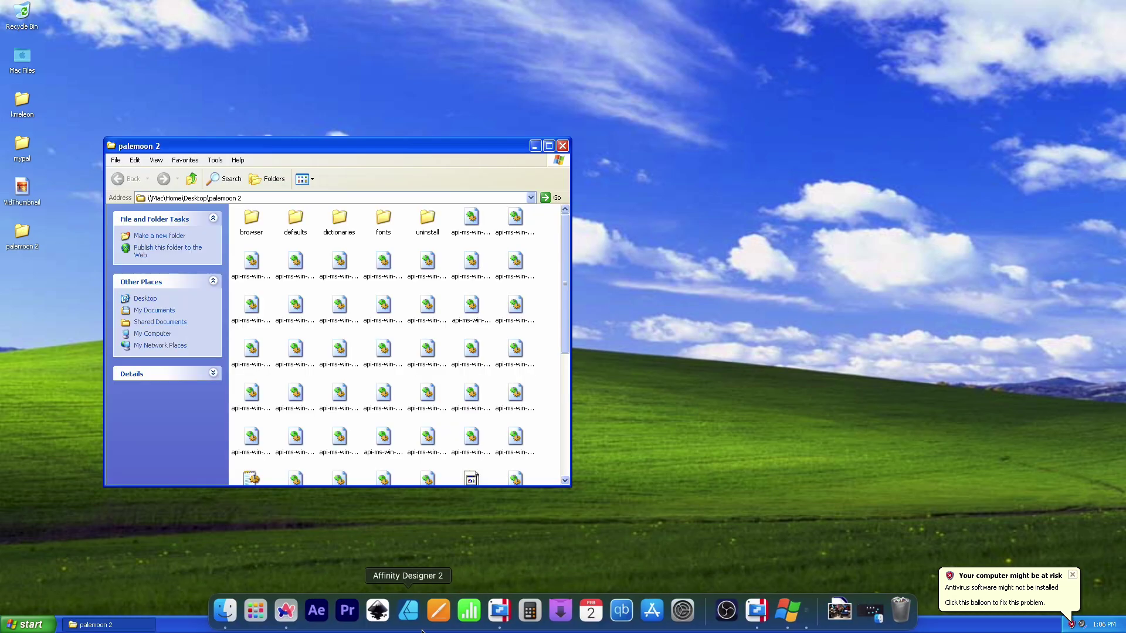
scroll(530, 416, "down", 5)
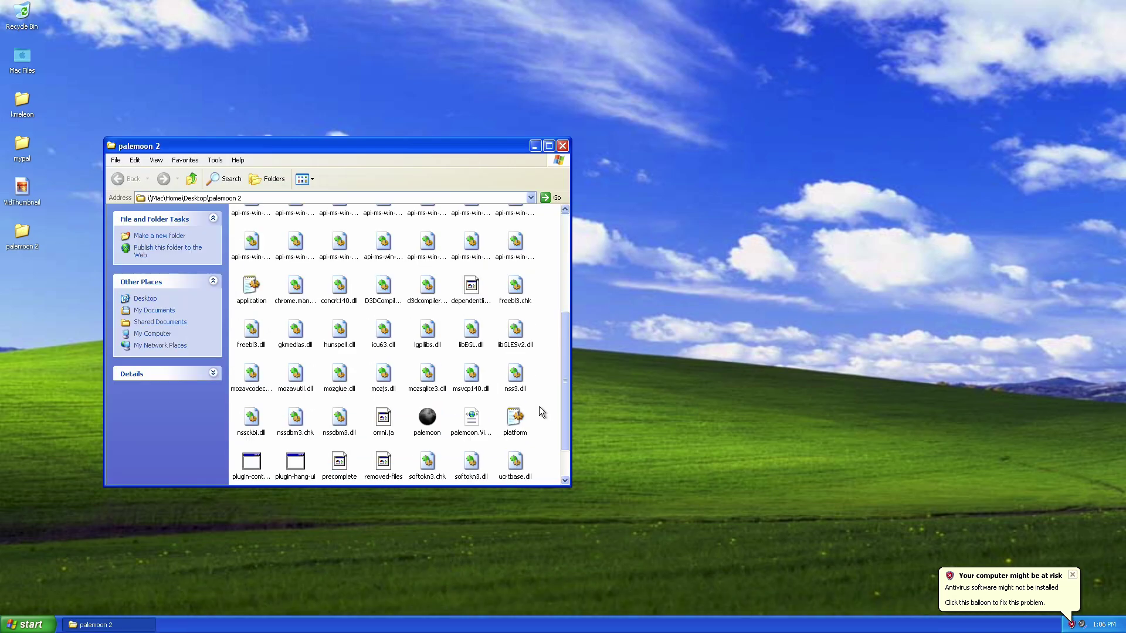
left_click(426, 374)
Launch Pale Moon, dismiss the default-browser prompt, and move the window
double_click(426, 374)
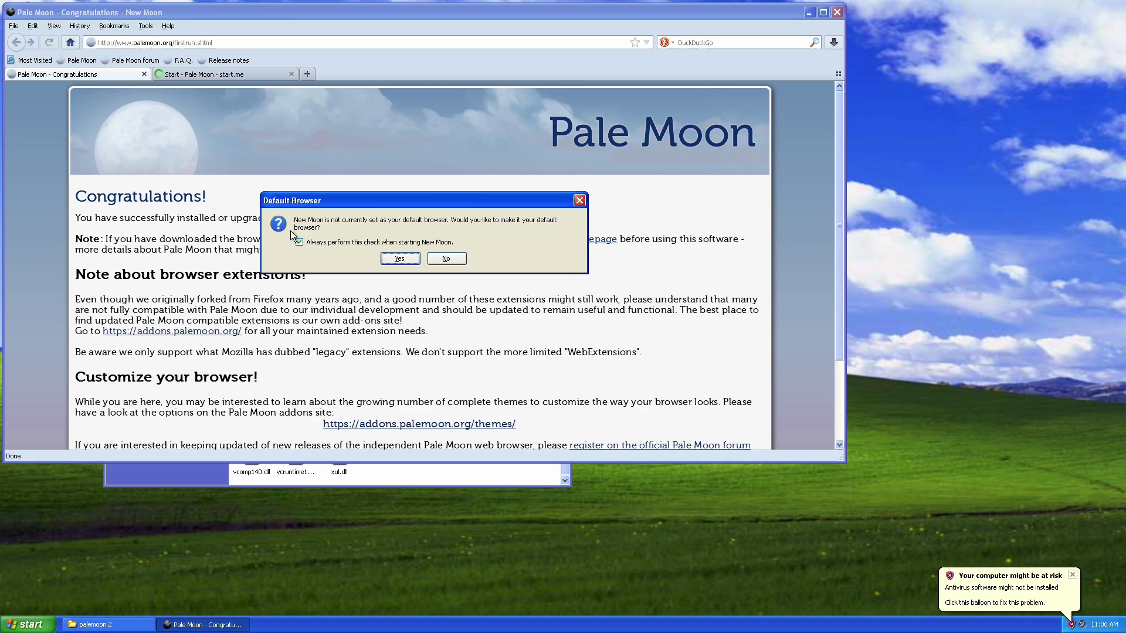
left_click_drag(309, 221, 552, 221)
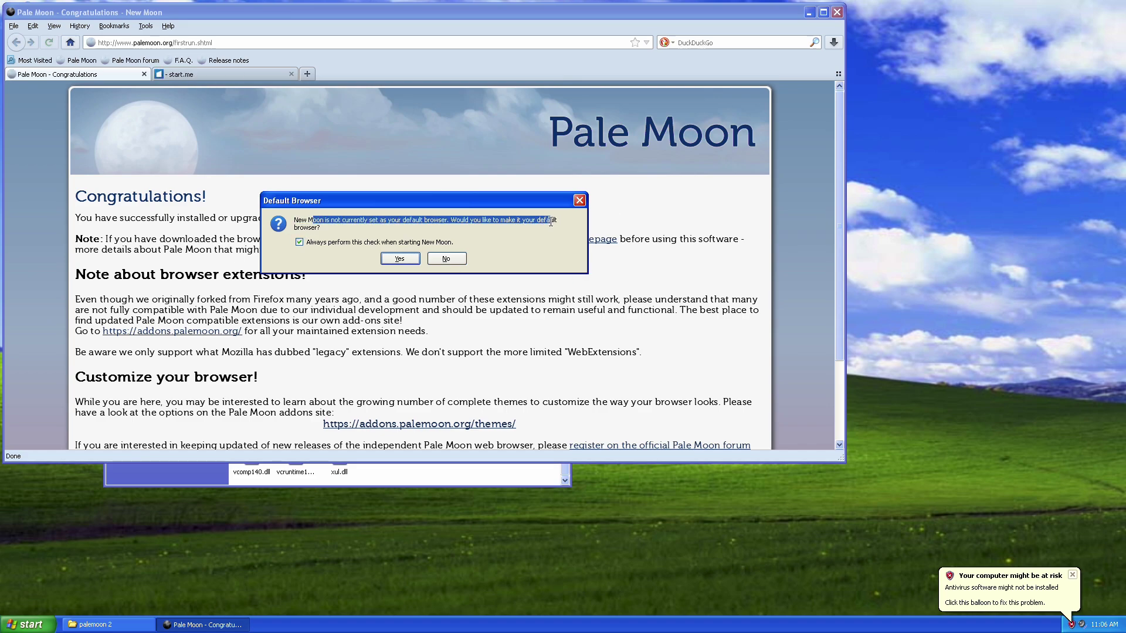
left_click(579, 200)
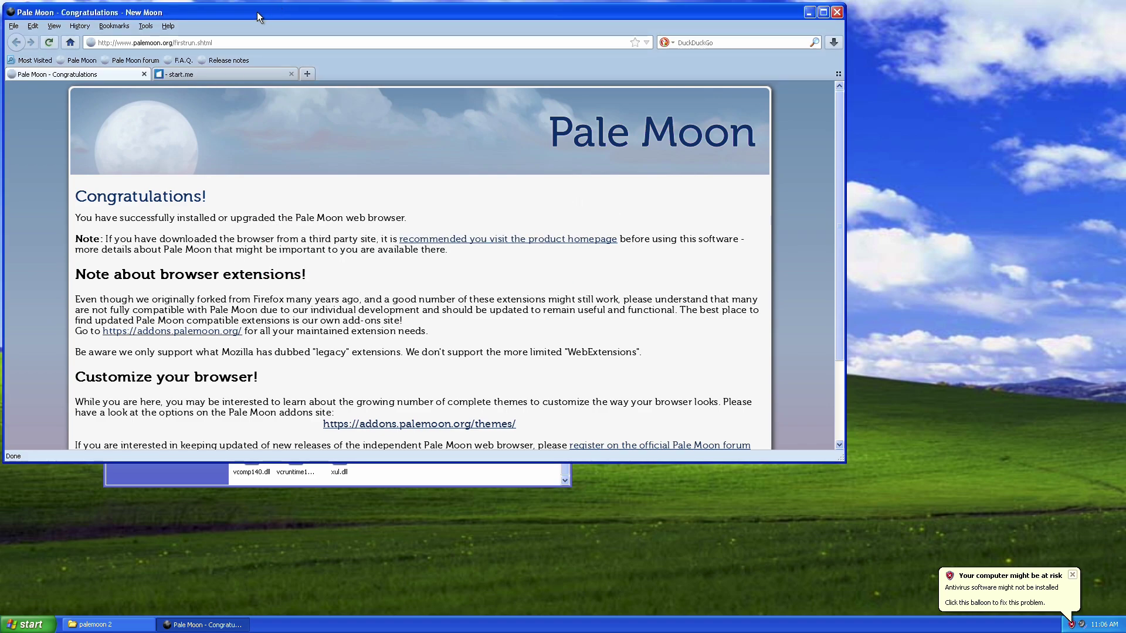
left_click_drag(271, 7, 485, 117)
Open and close Internet Explorer, then maximize the Pale Moon window
left_click(26, 624)
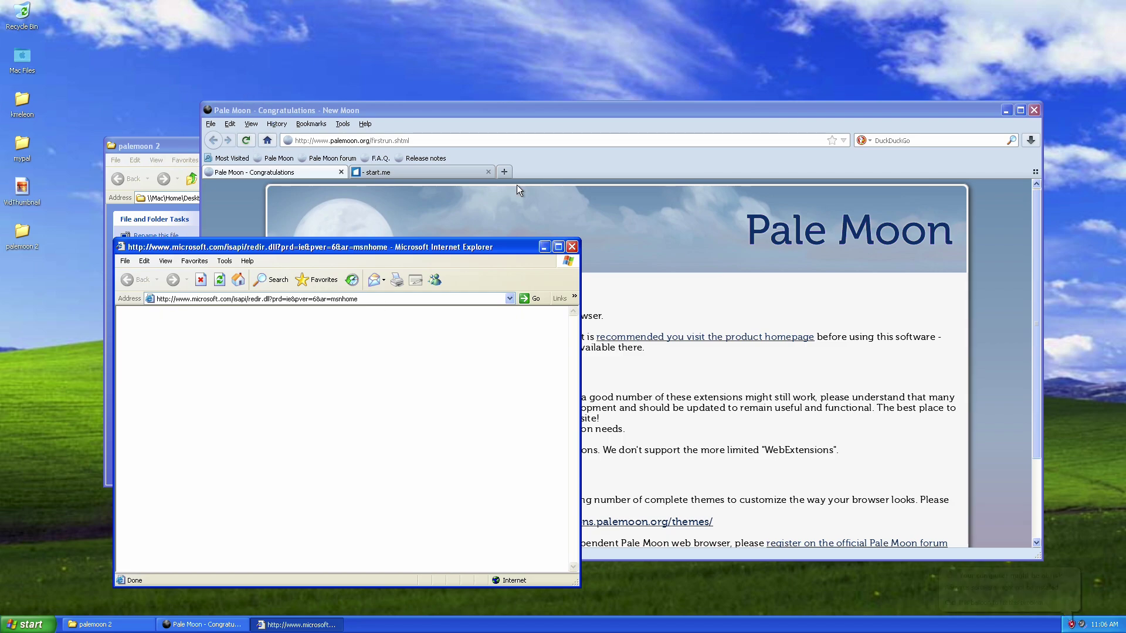
left_click(571, 246)
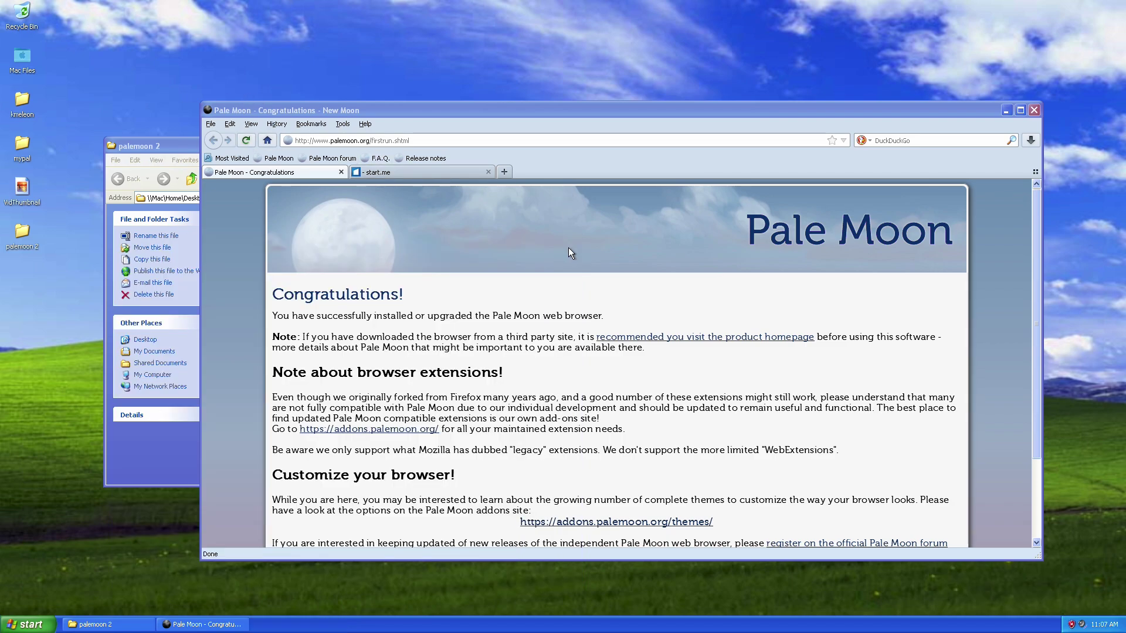
left_click(1019, 110)
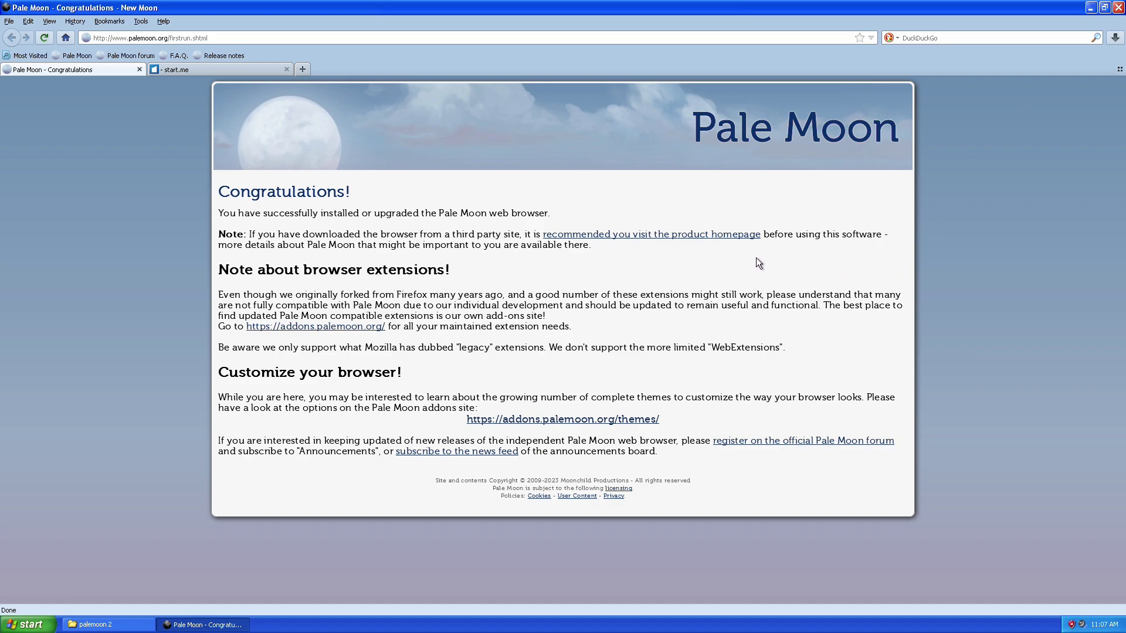
Open the Pale Moon Add-ons site link in a new tab and switch to it
right_click(299, 326)
left_click(319, 335)
left_click(196, 70)
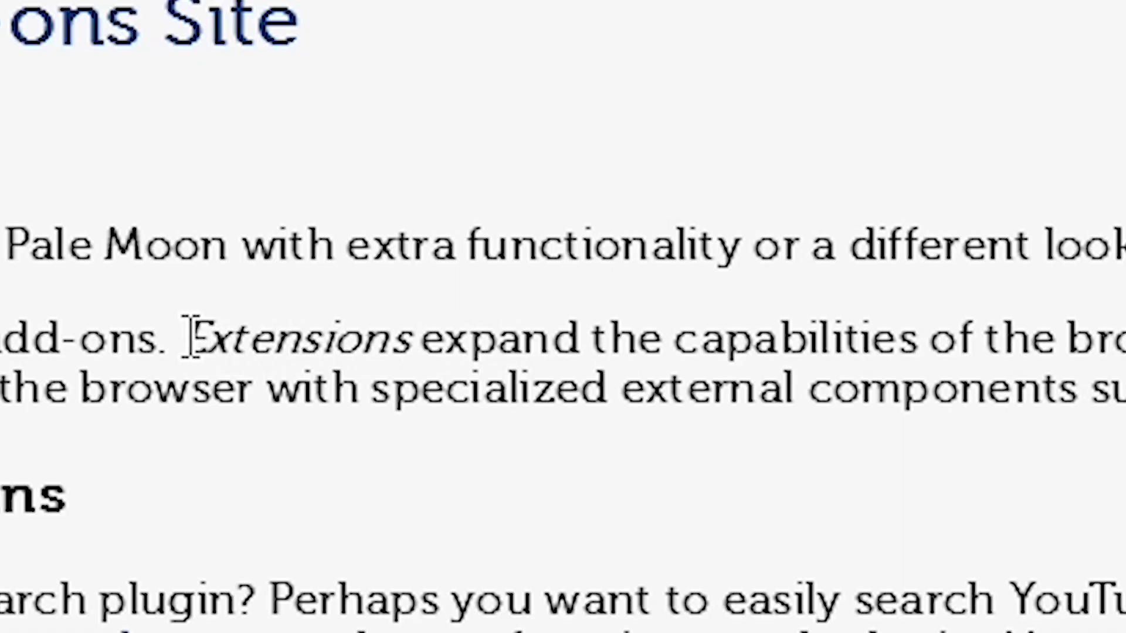
Highlight the add-ons paragraph through Adobe Flash Player, then clear the highlight
left_click_drag(382, 276, 520, 277)
left_click_drag(358, 338, 1125, 338)
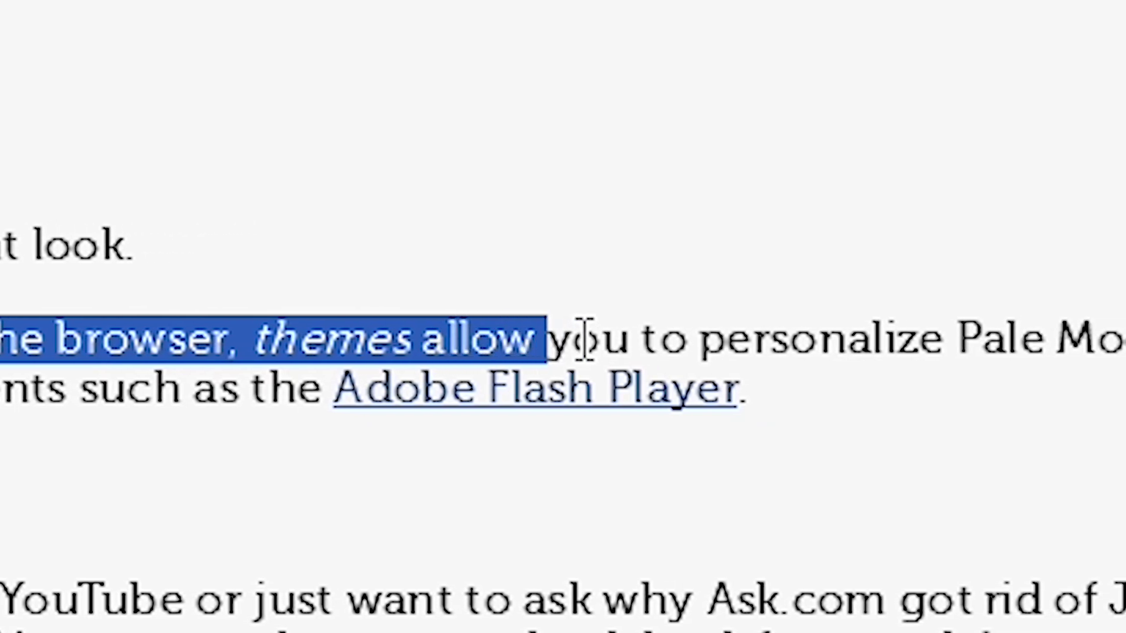
left_click_drag(700, 305, 987, 305)
left_click_drag(918, 340, 1125, 364)
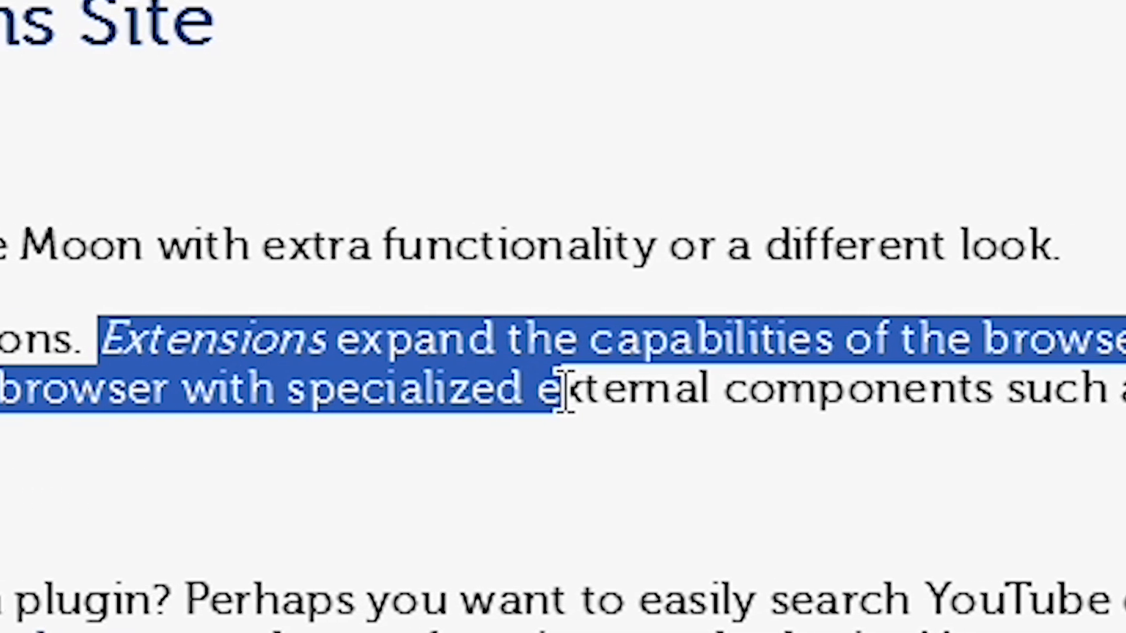
left_click_drag(568, 388, 932, 392)
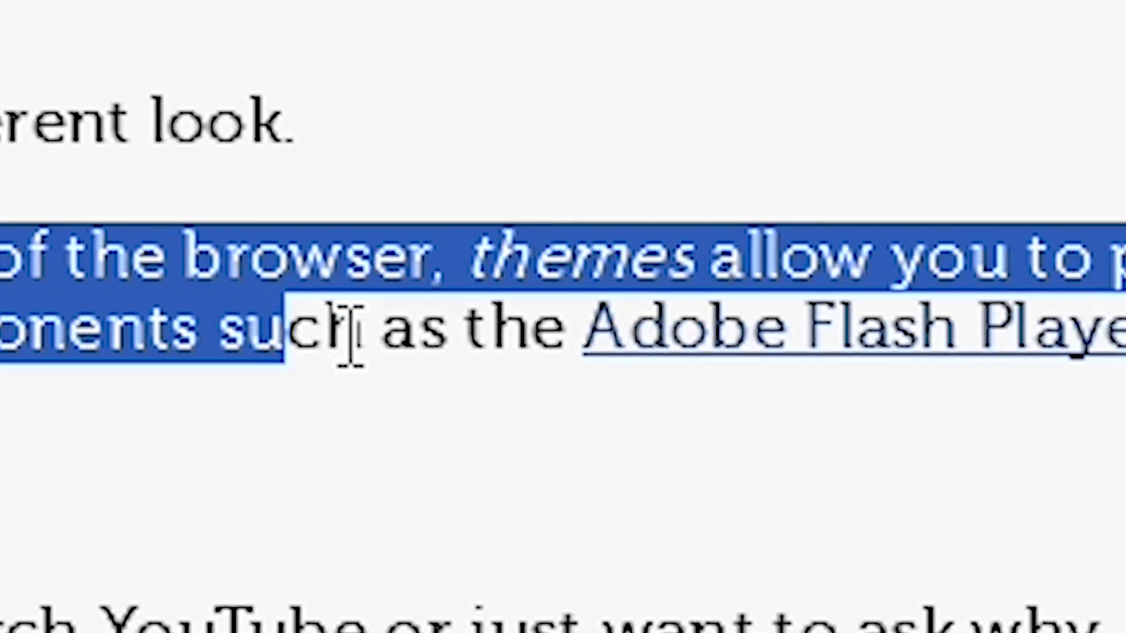
left_click_drag(350, 334, 1125, 339)
left_click(1125, 408)
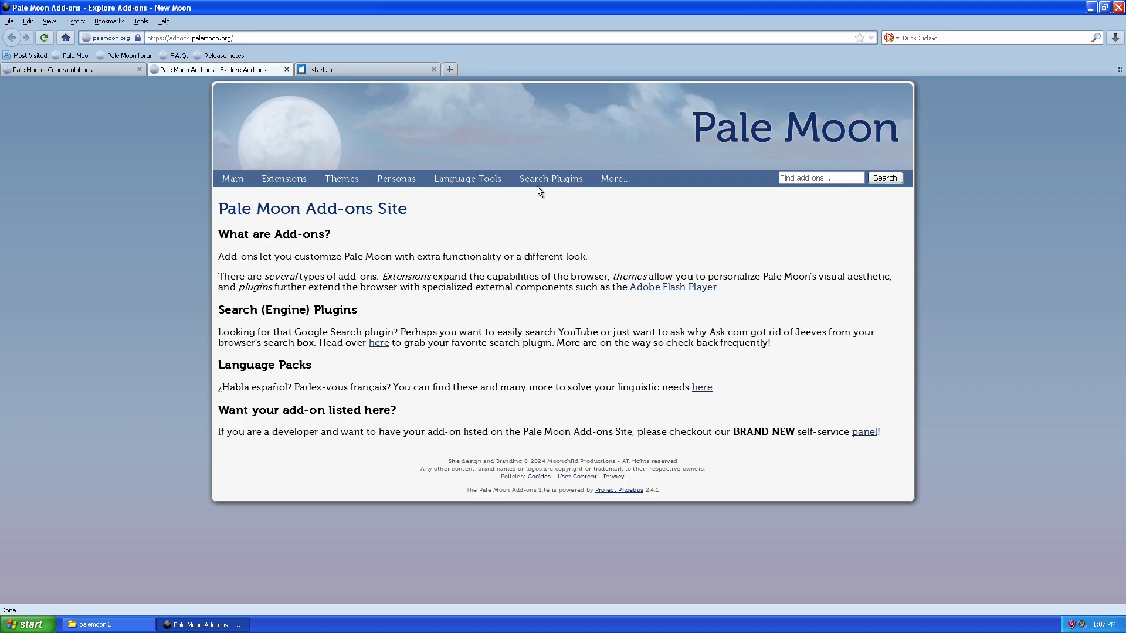
Install the Black Moon theme from the Themes listing and decline making New Moon the default browser
left_click(338, 181)
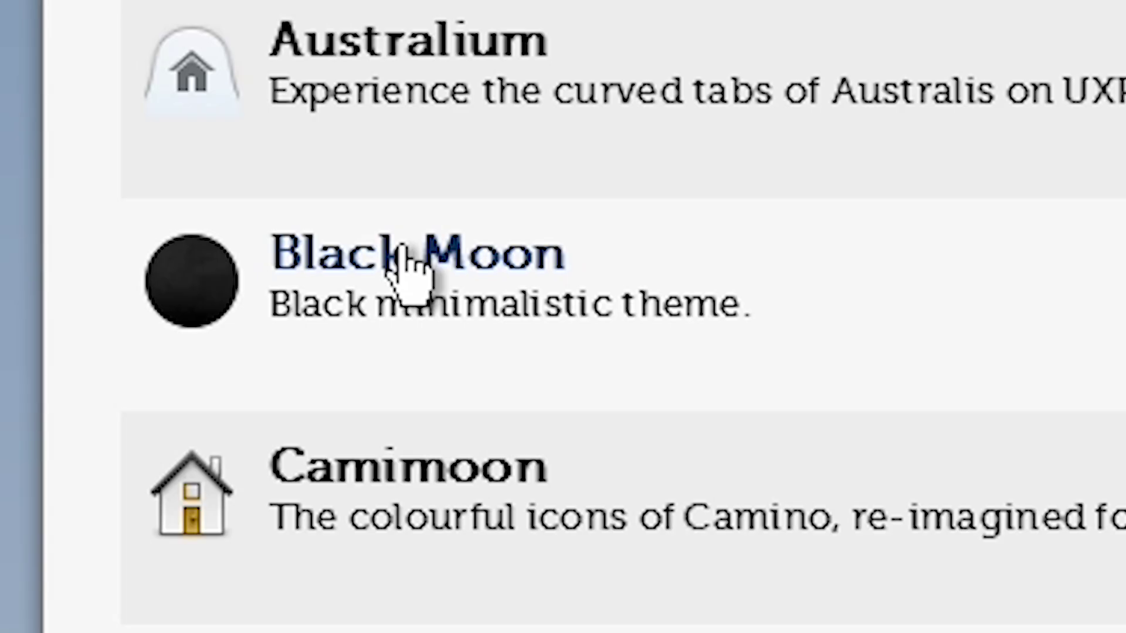
left_click(403, 252)
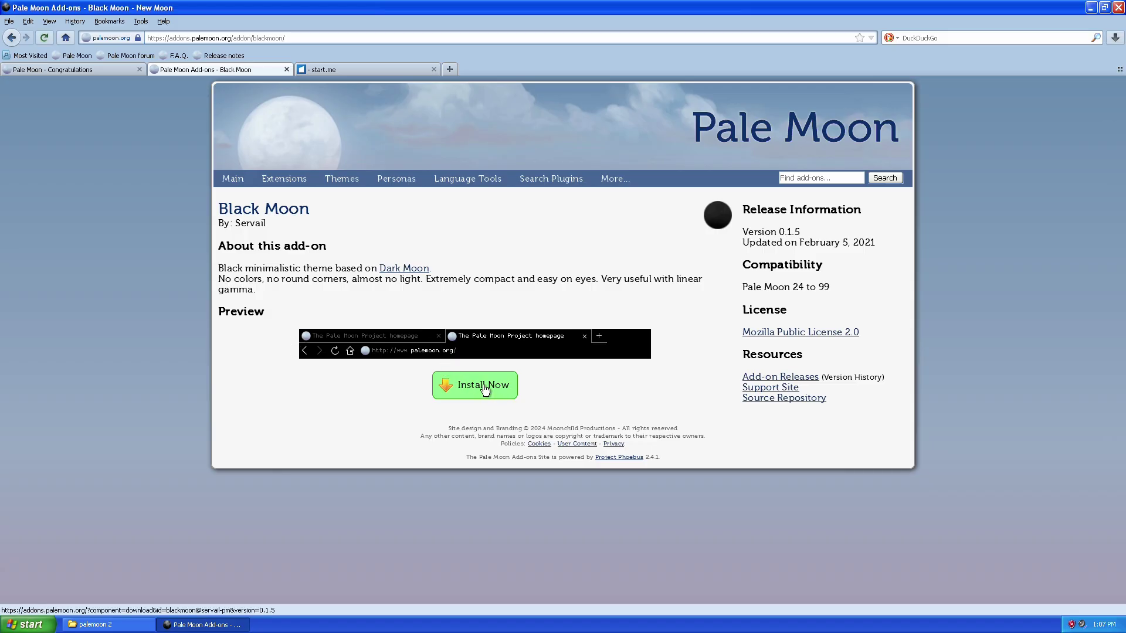
left_click(484, 385)
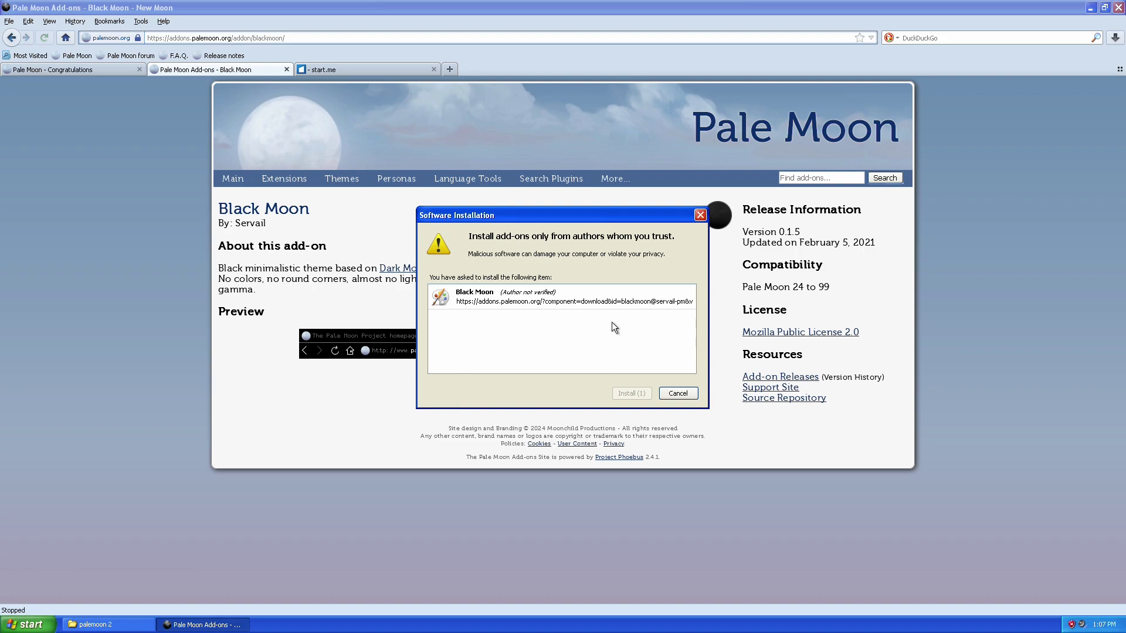
left_click_drag(459, 220, 428, 215)
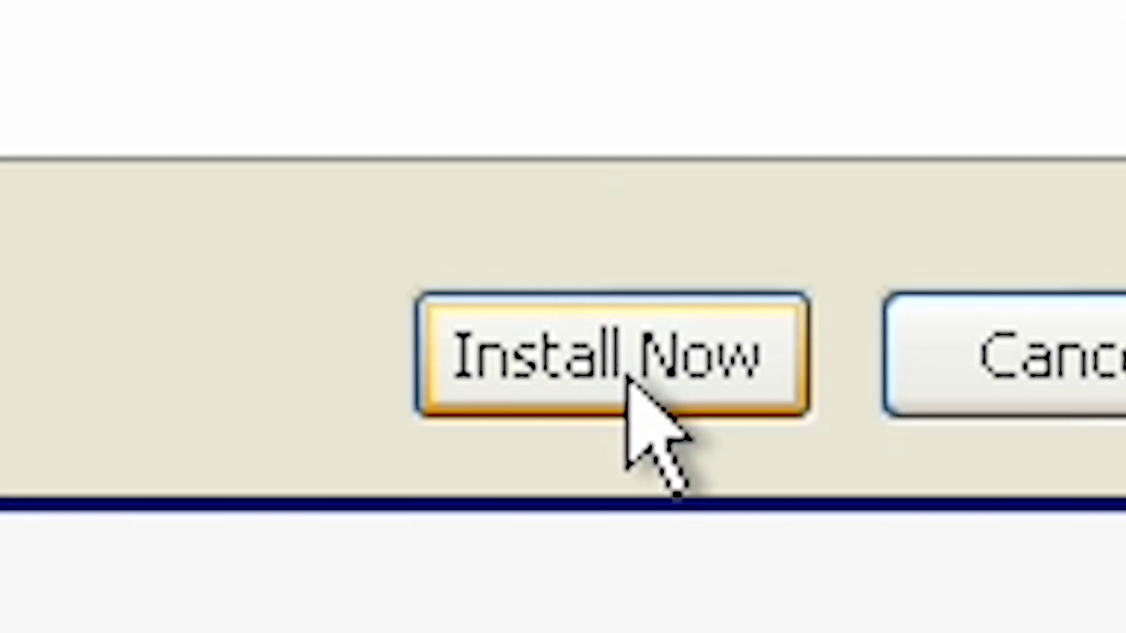
left_click(626, 378)
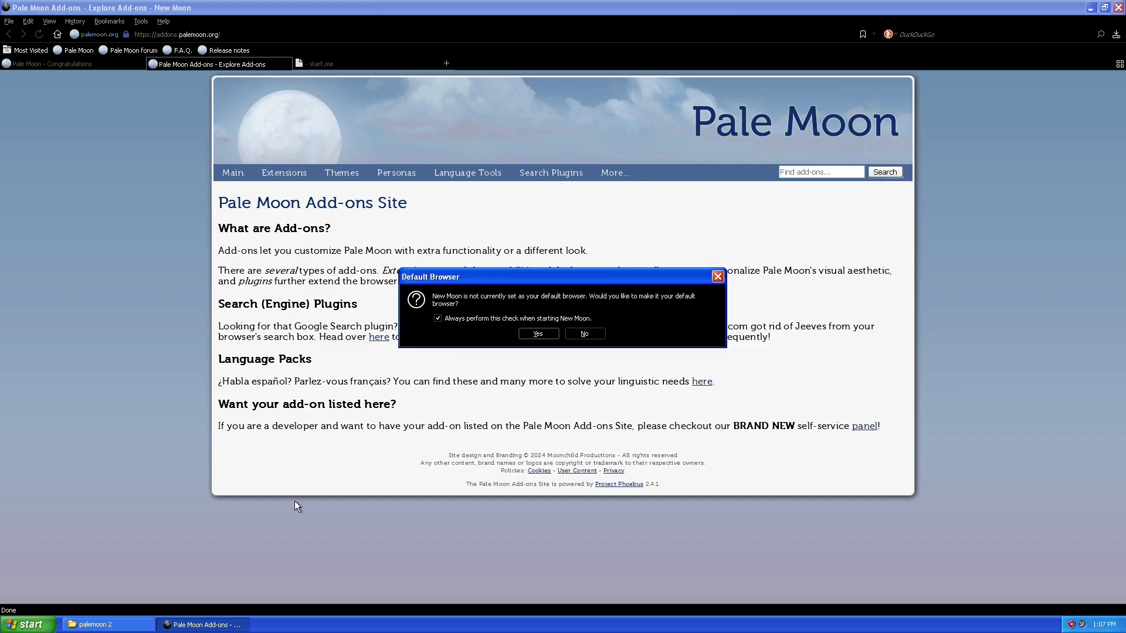
left_click(585, 335)
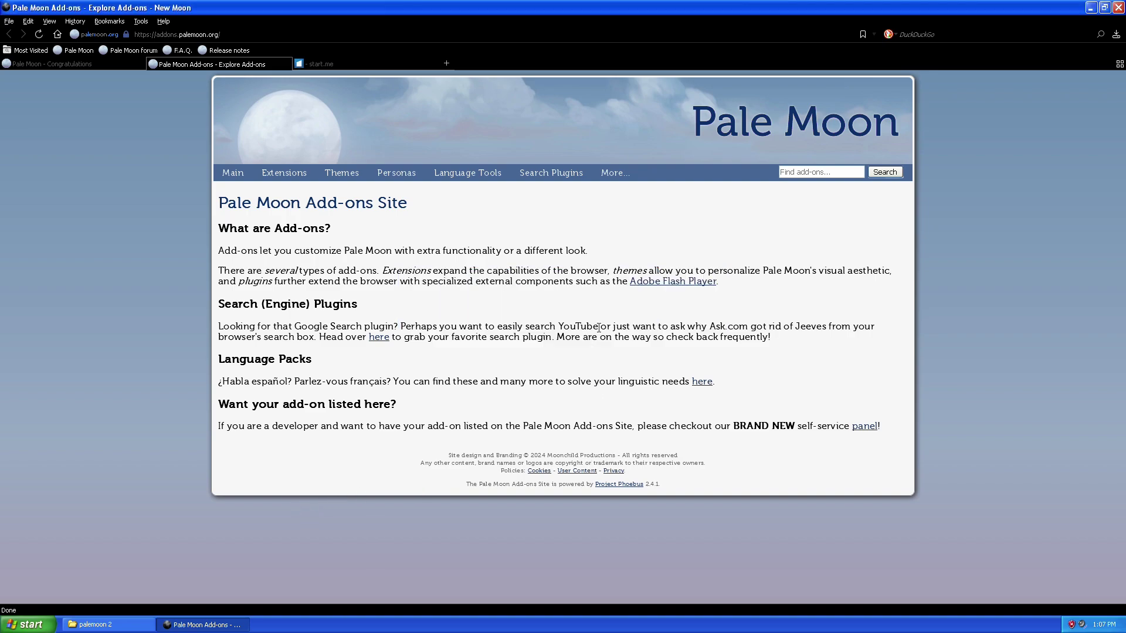
left_click(284, 176)
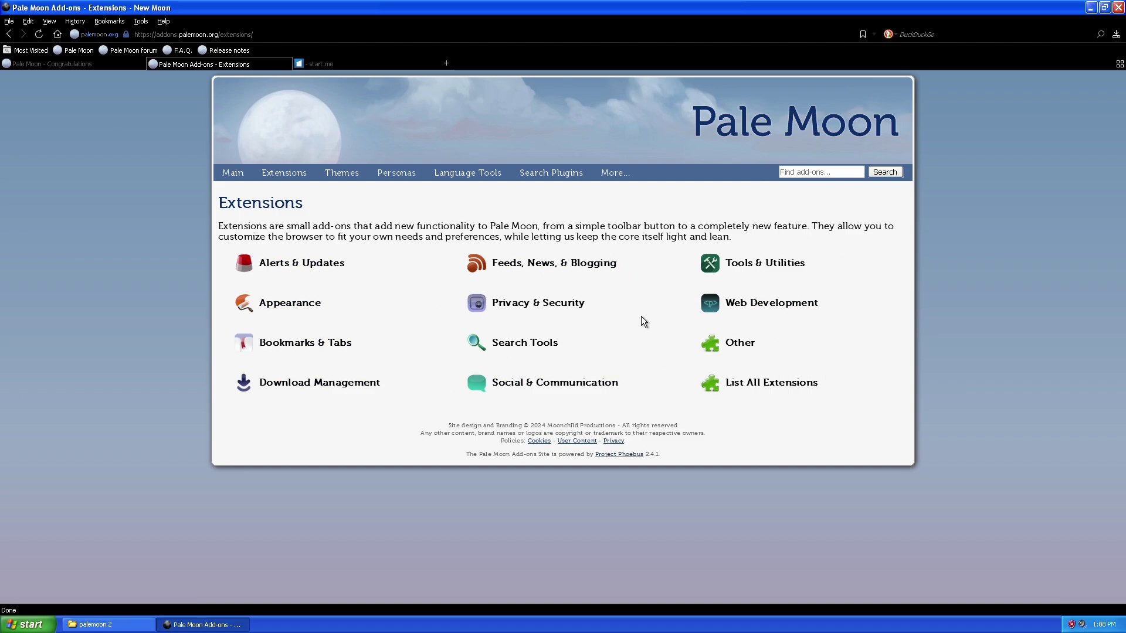
View the Social & Communication extensions category, then close the add-ons tab
left_click(517, 384)
left_click(285, 65)
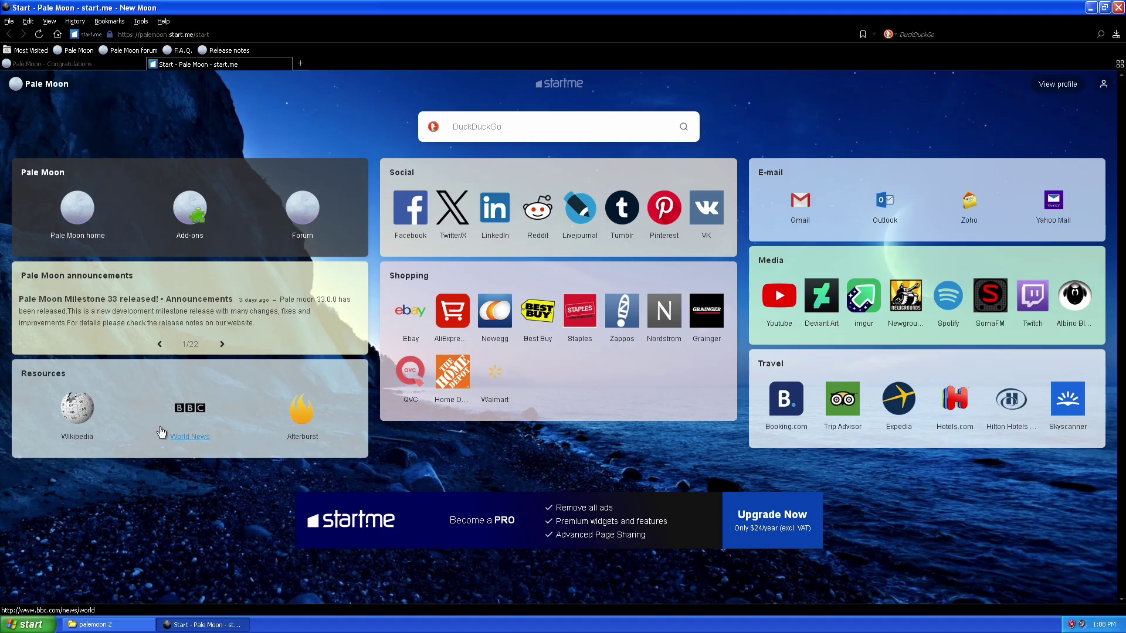
Open BBC World News from start.me and accept the BBC cookie banner
left_click(157, 428)
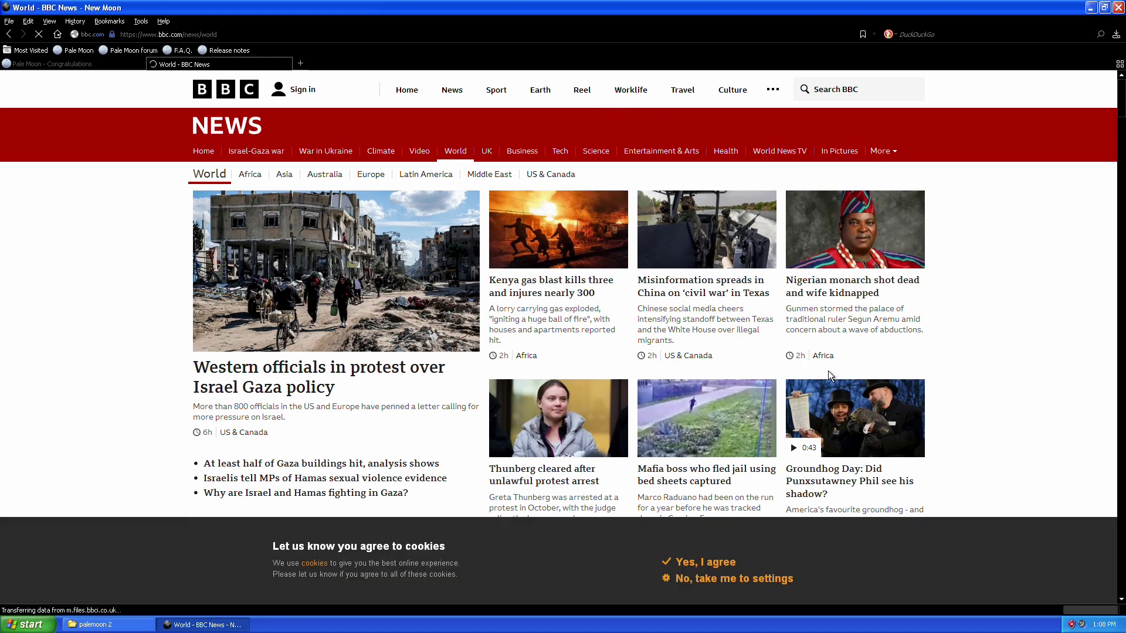
left_click(691, 562)
scroll(674, 516, "down", 3)
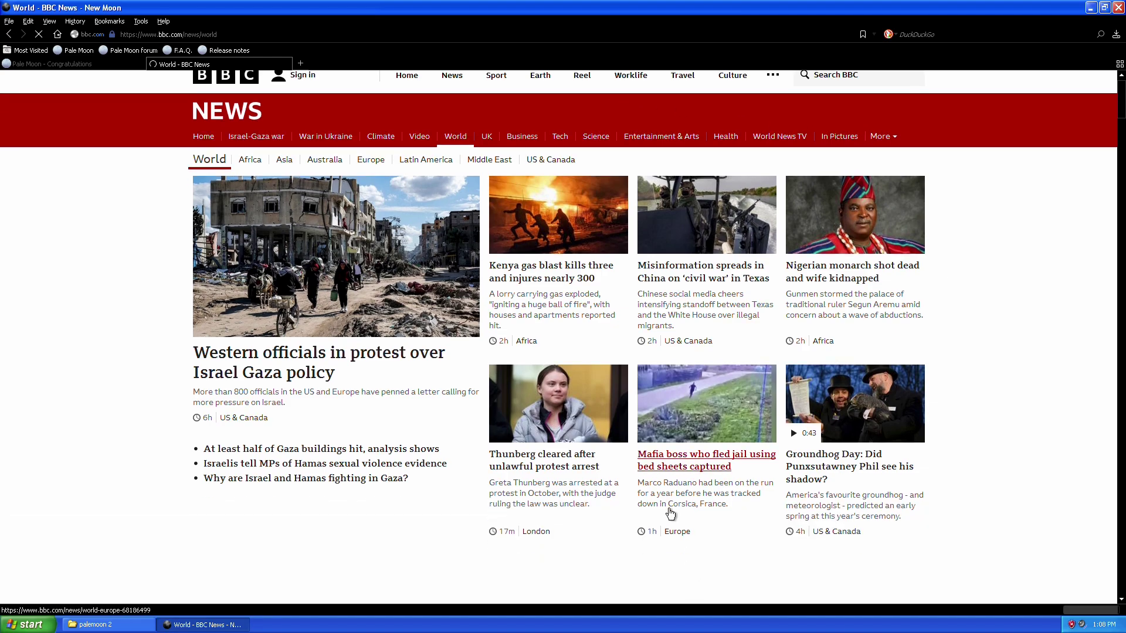
scroll(670, 513, "down", 3)
scroll(670, 513, "up", 4)
scroll(670, 513, "down", 1)
scroll(672, 514, "up", 1)
scroll(669, 508, "up", 2)
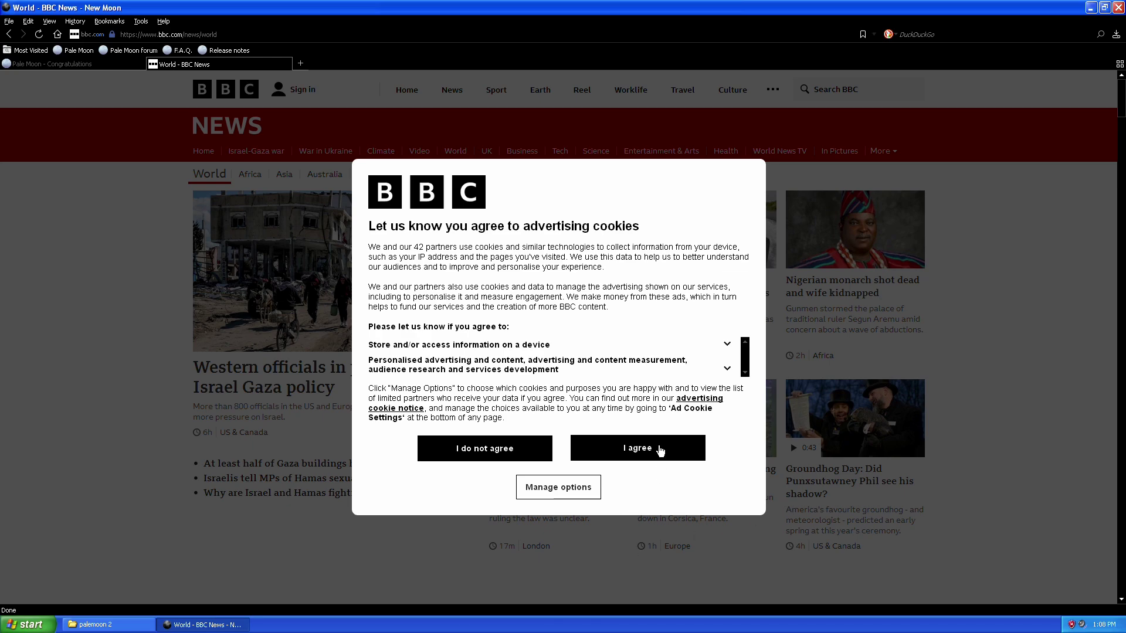
Agree to BBC's advertising cookies and return to the top of the page
left_click(659, 449)
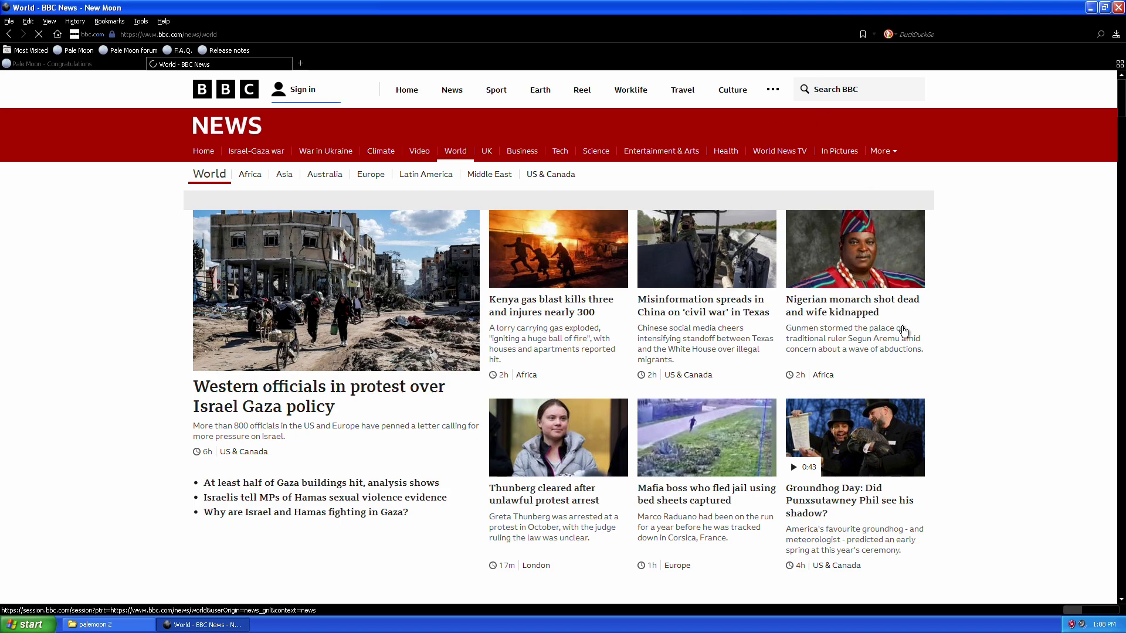
scroll(960, 399, "down", 10)
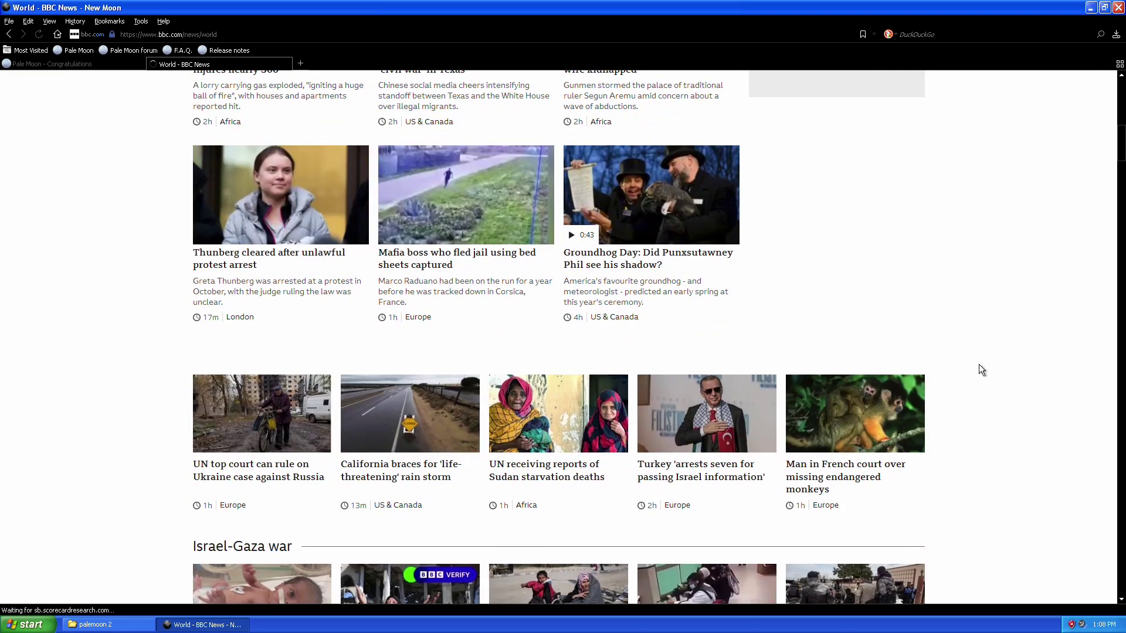
scroll(979, 364, "down", 5)
key("Home")
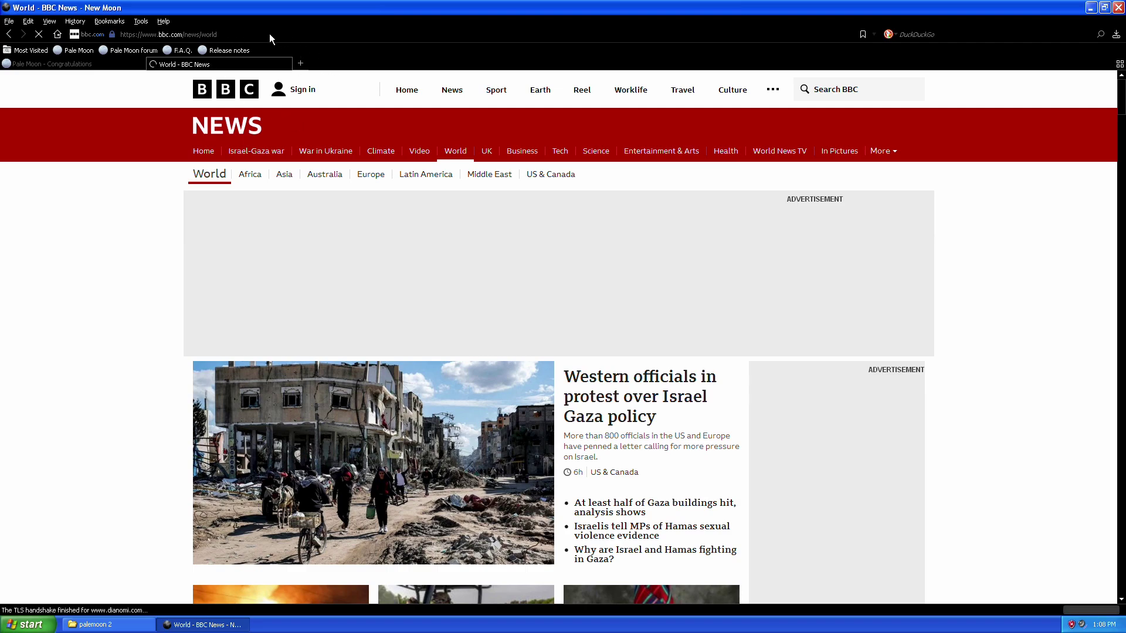
Replace the BBC tab with a new tab, load YouTube, and accept all its cookies
left_click(300, 63)
left_click(253, 66)
left_click(285, 64)
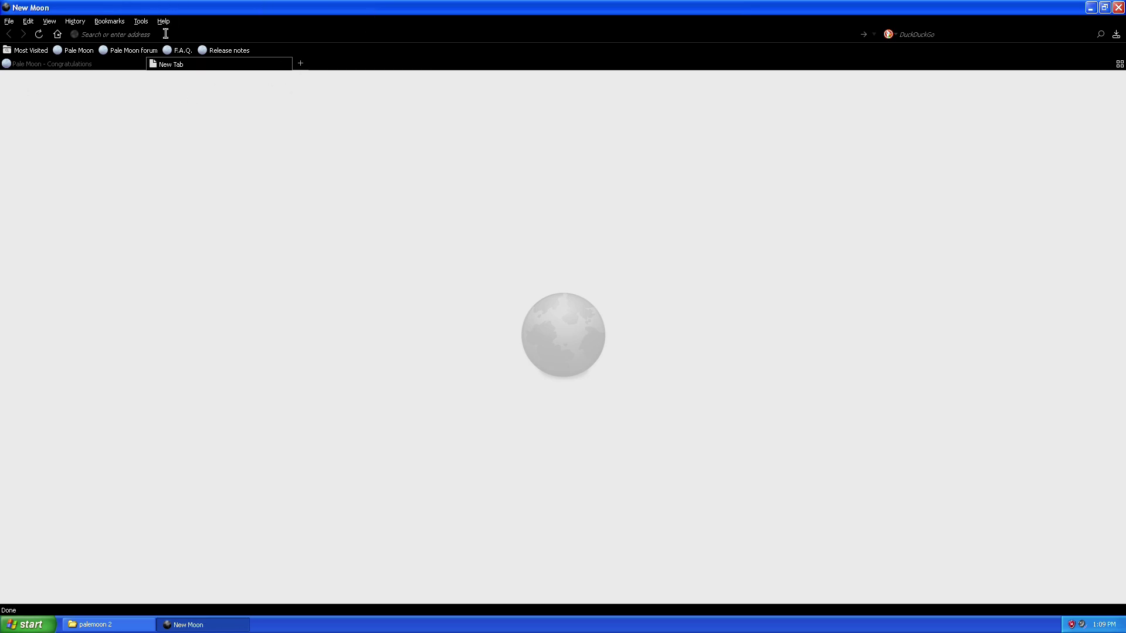
type("youtube.cop")
key("Return")
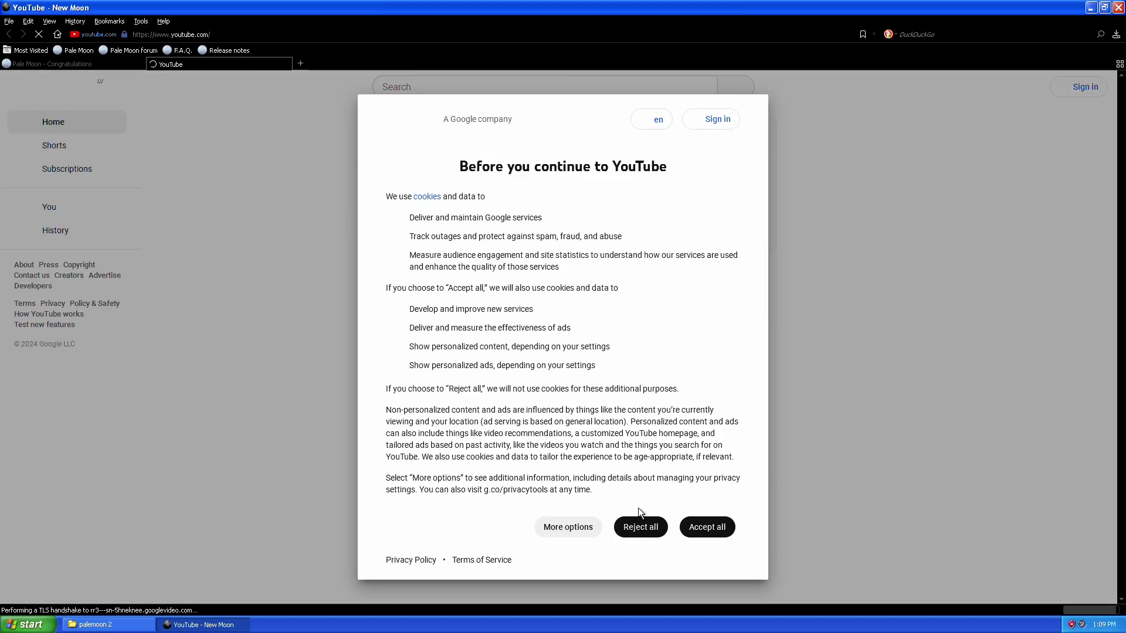
left_click(696, 528)
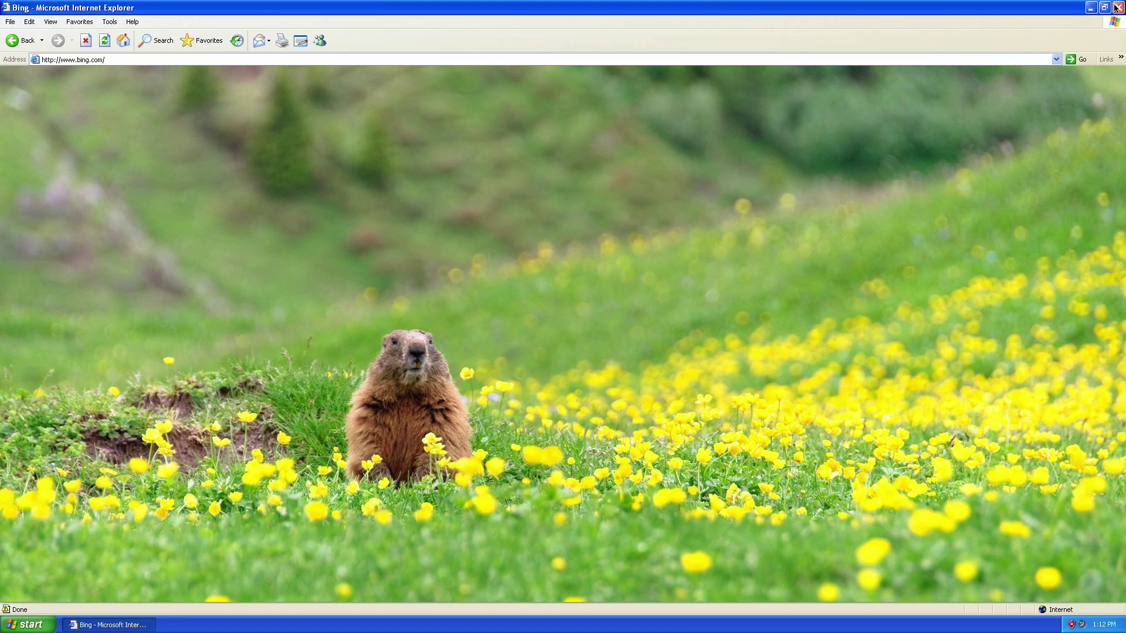
Close the Internet Explorer window showing Bing
left_click(1118, 6)
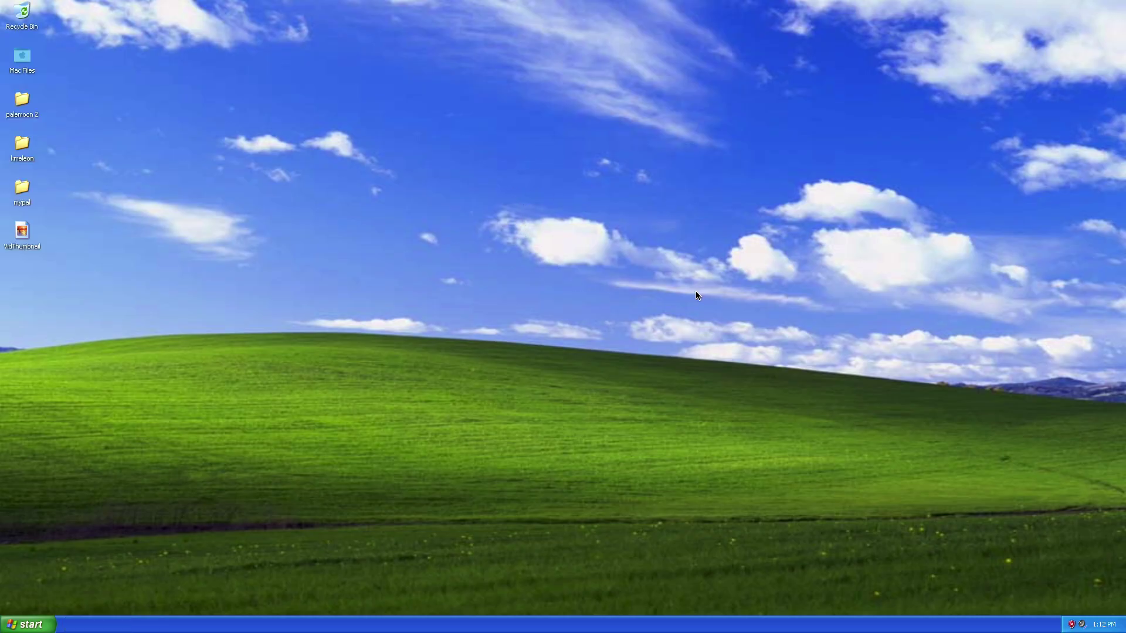